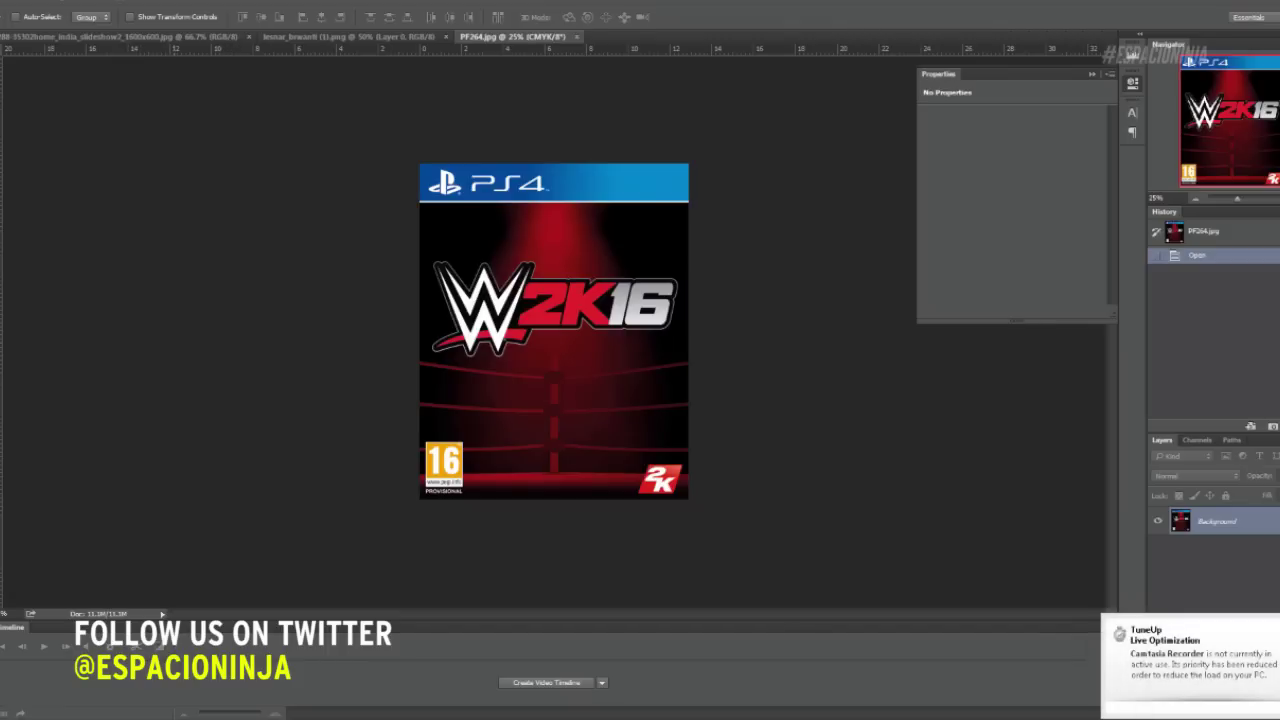
Open Layer 13.png as a fourth document beside the stadium, wrestler and cover images
{"action": "key", "text": "ctrl+shift+Tab"}
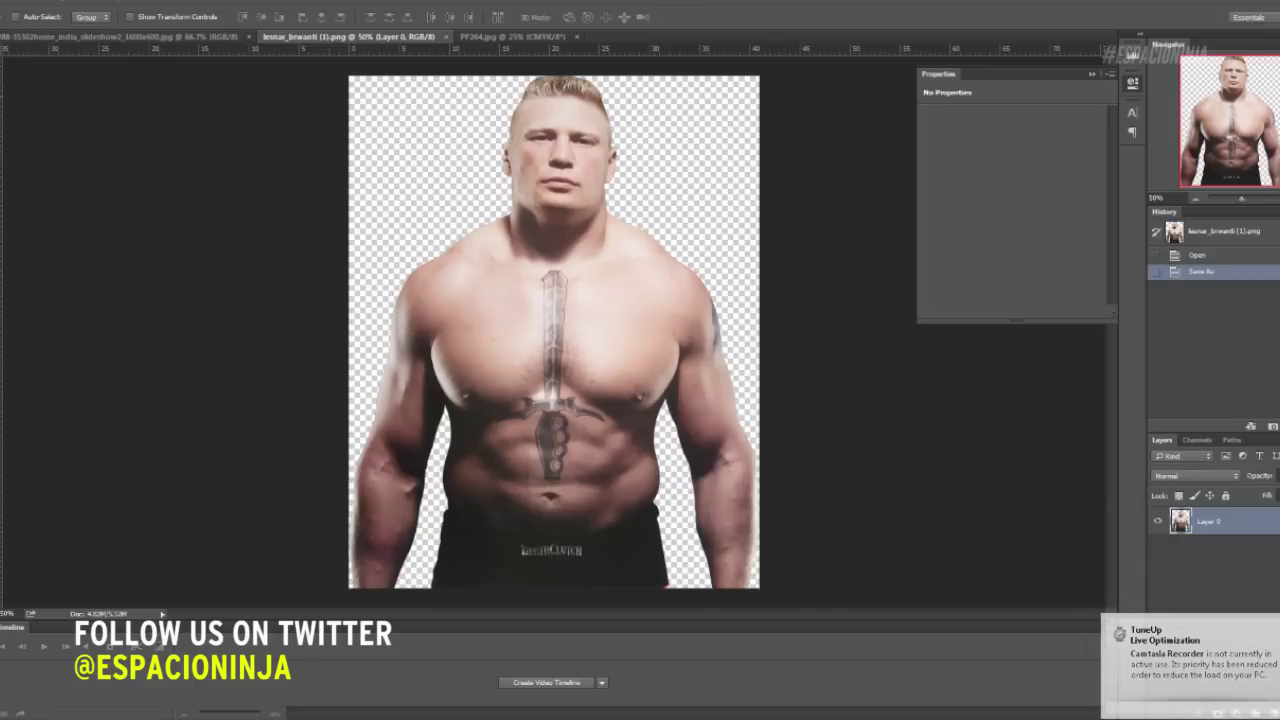
{"action": "key", "text": "ctrl+shift+Tab"}
{"action": "key", "text": "ctrl+Tab"}
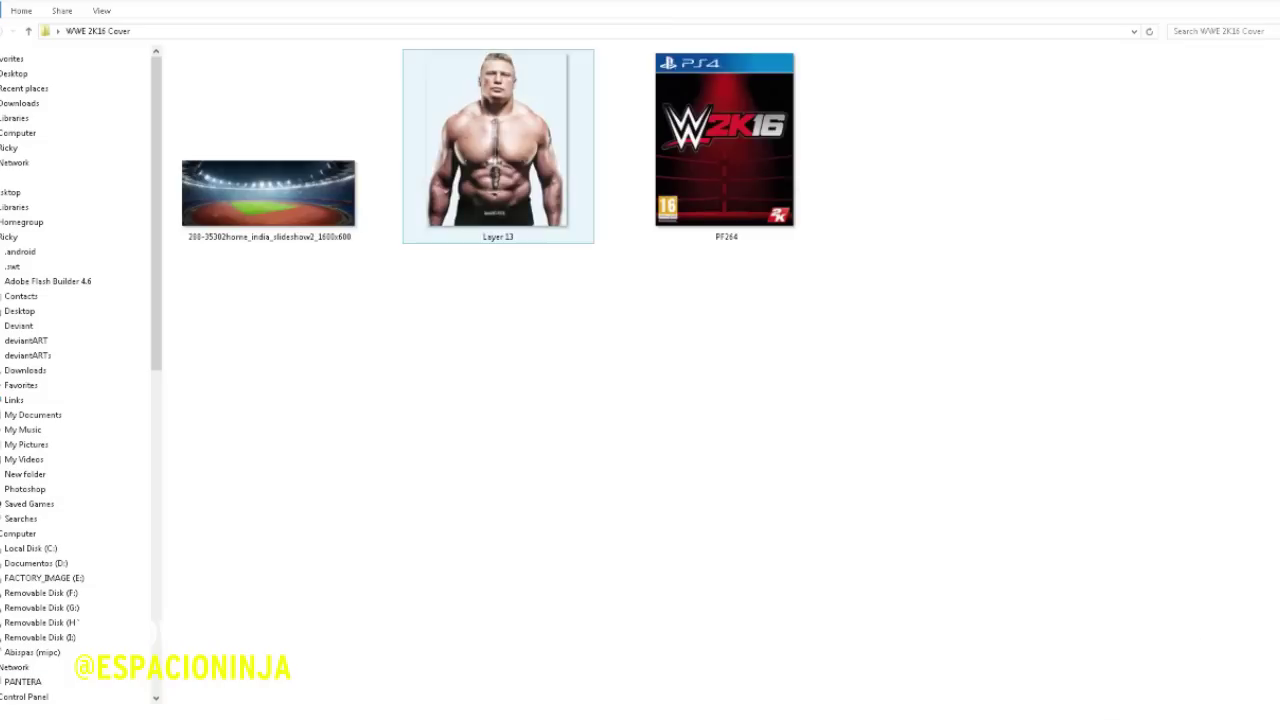
{"action": "mouse_move", "coordinate": [497, 140]}
{"action": "left_mouse_down"}
{"action": "mouse_move", "coordinate": [285, 565]}
{"action": "mouse_move", "coordinate": [126, 700]}
{"action": "mouse_move", "coordinate": [756, 28]}
{"action": "mouse_move", "coordinate": [700, 36]}
{"action": "left_mouse_up"}
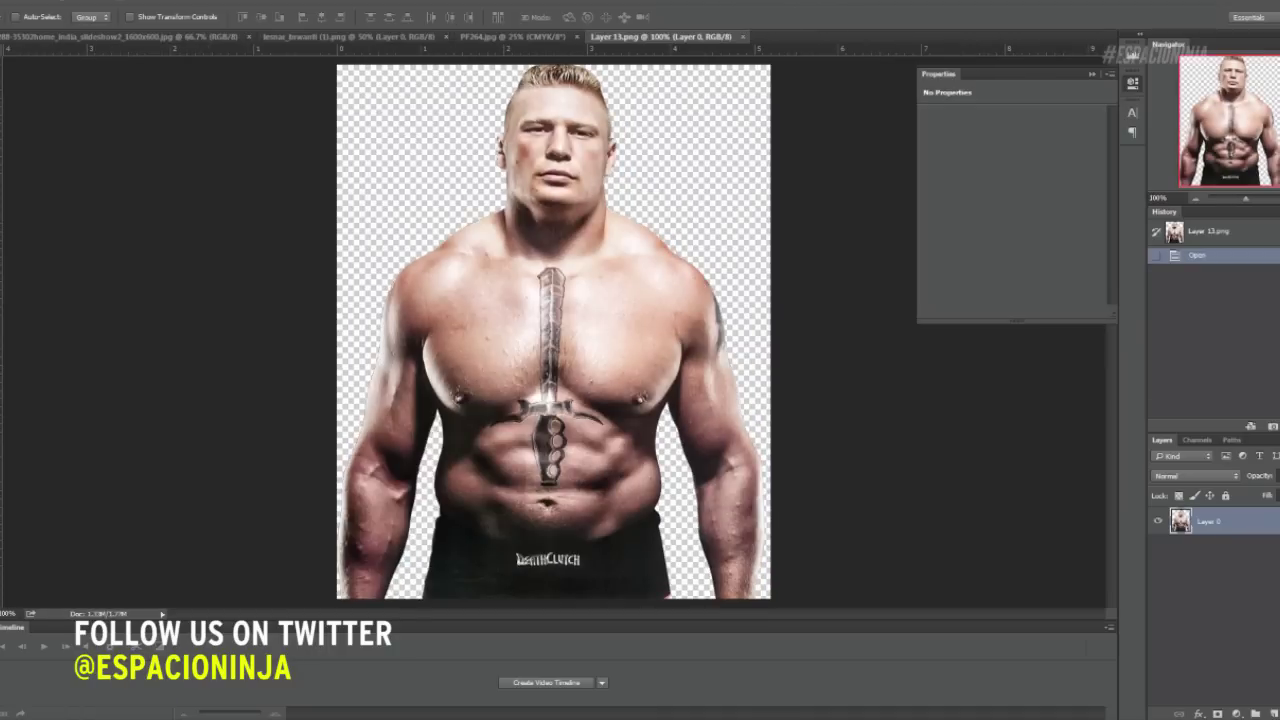
Compare the open documents, then bring PF264.jpg forward with its Image menu showing
{"action": "key", "text": "ctrl+minus"}
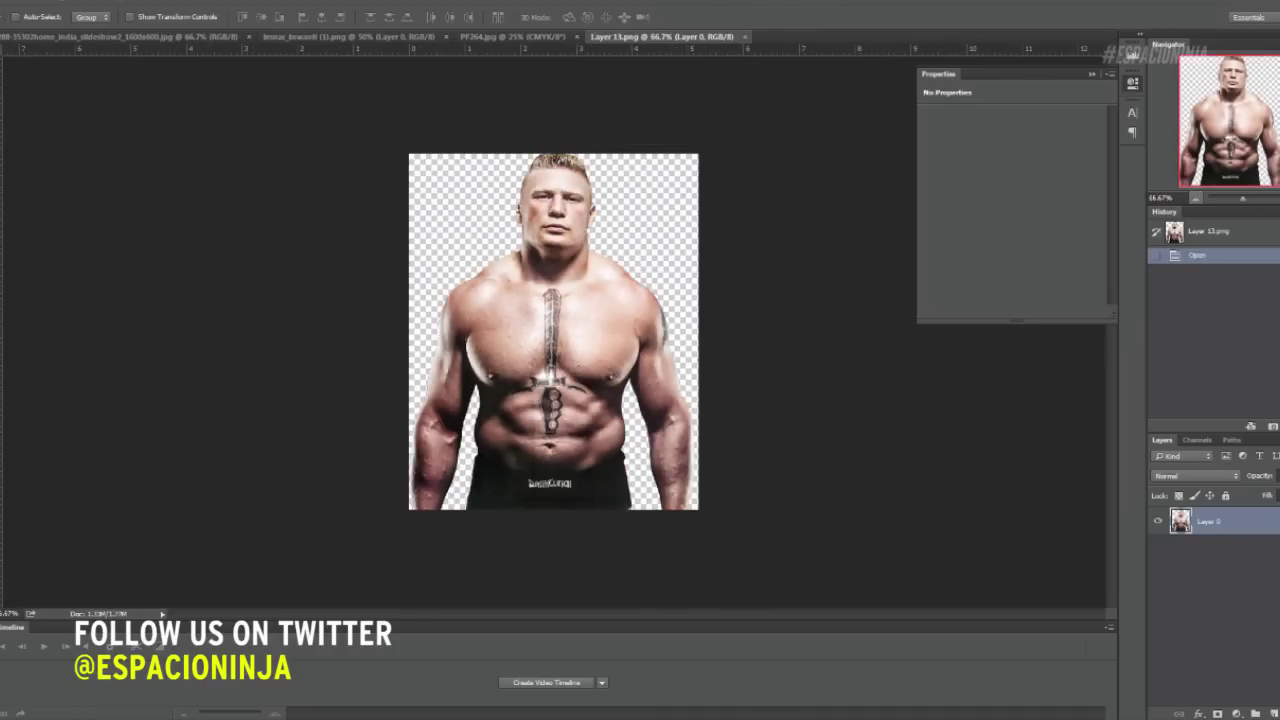
{"action": "left_click", "coordinate": [348, 36]}
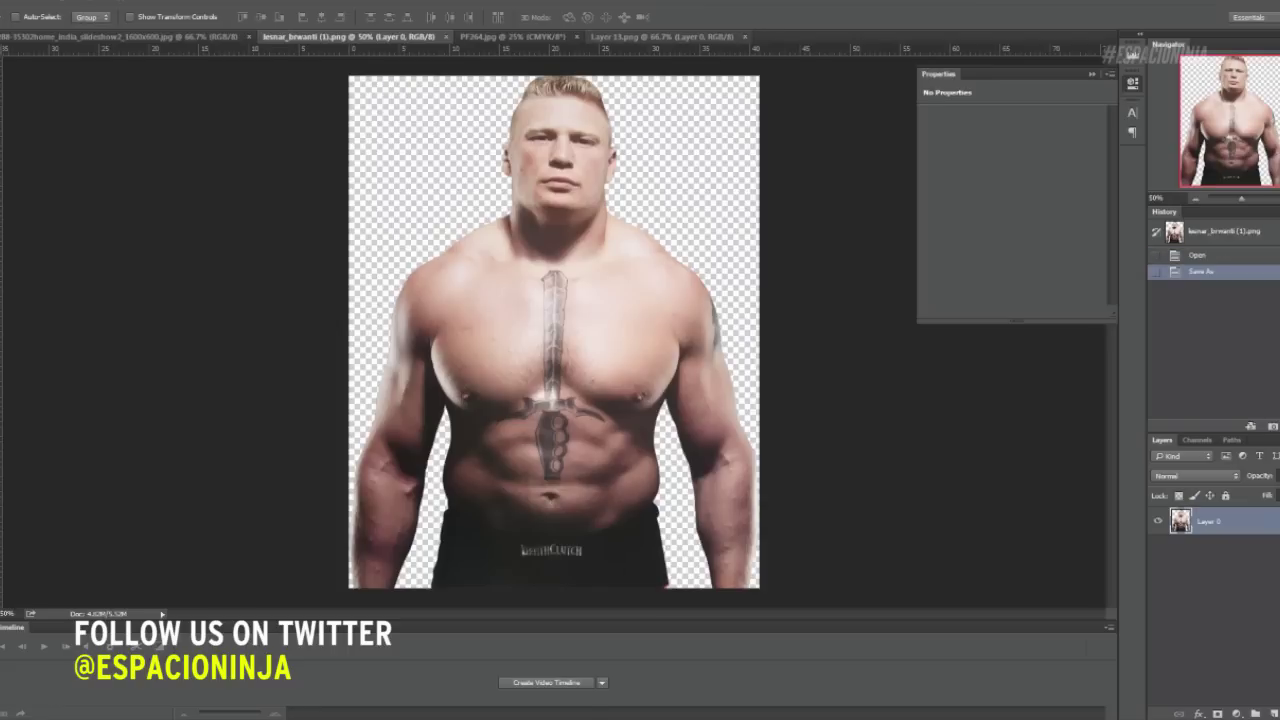
{"action": "left_click", "coordinate": [660, 36]}
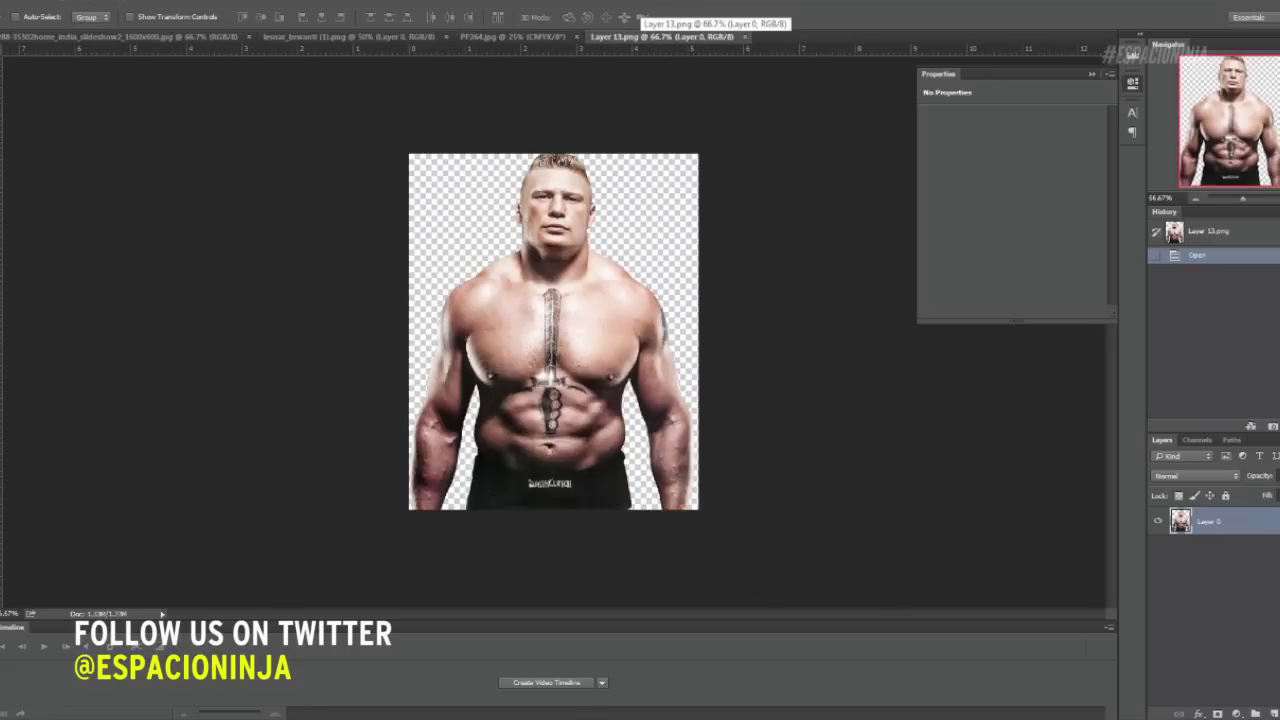
{"action": "left_click", "coordinate": [512, 36]}
{"action": "left_click", "coordinate": [660, 36]}
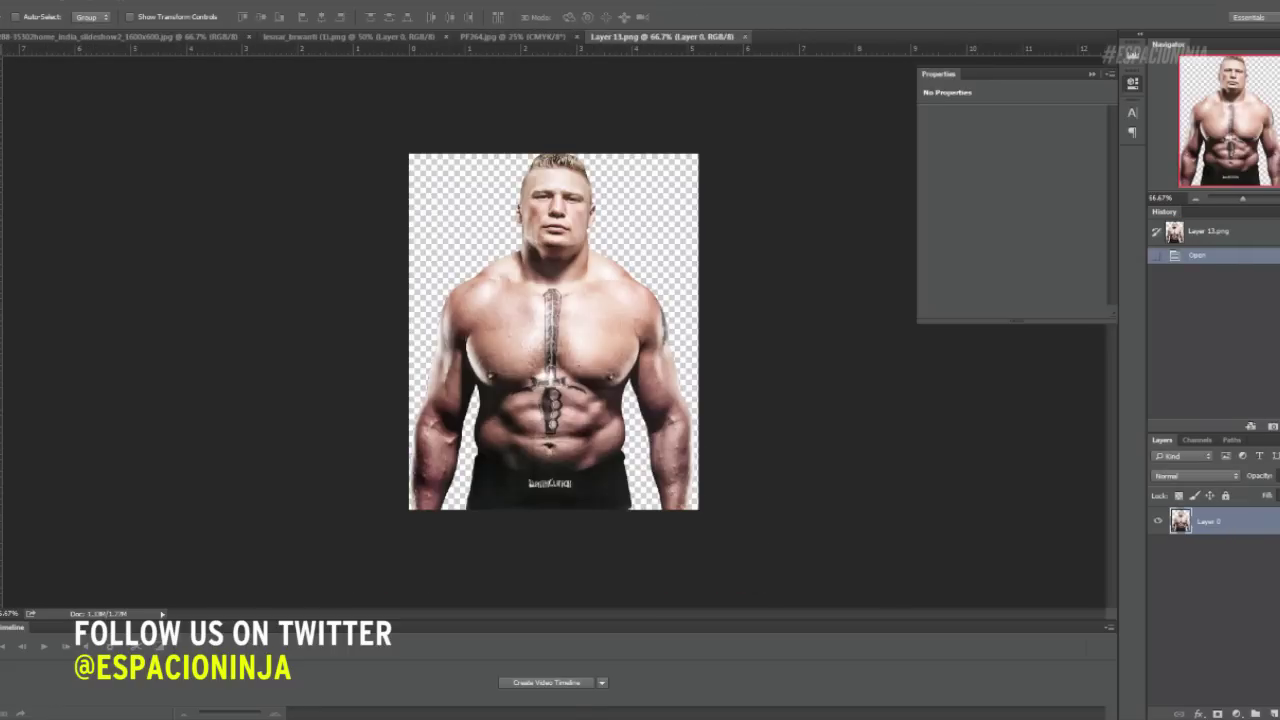
{"action": "left_click", "coordinate": [512, 36]}
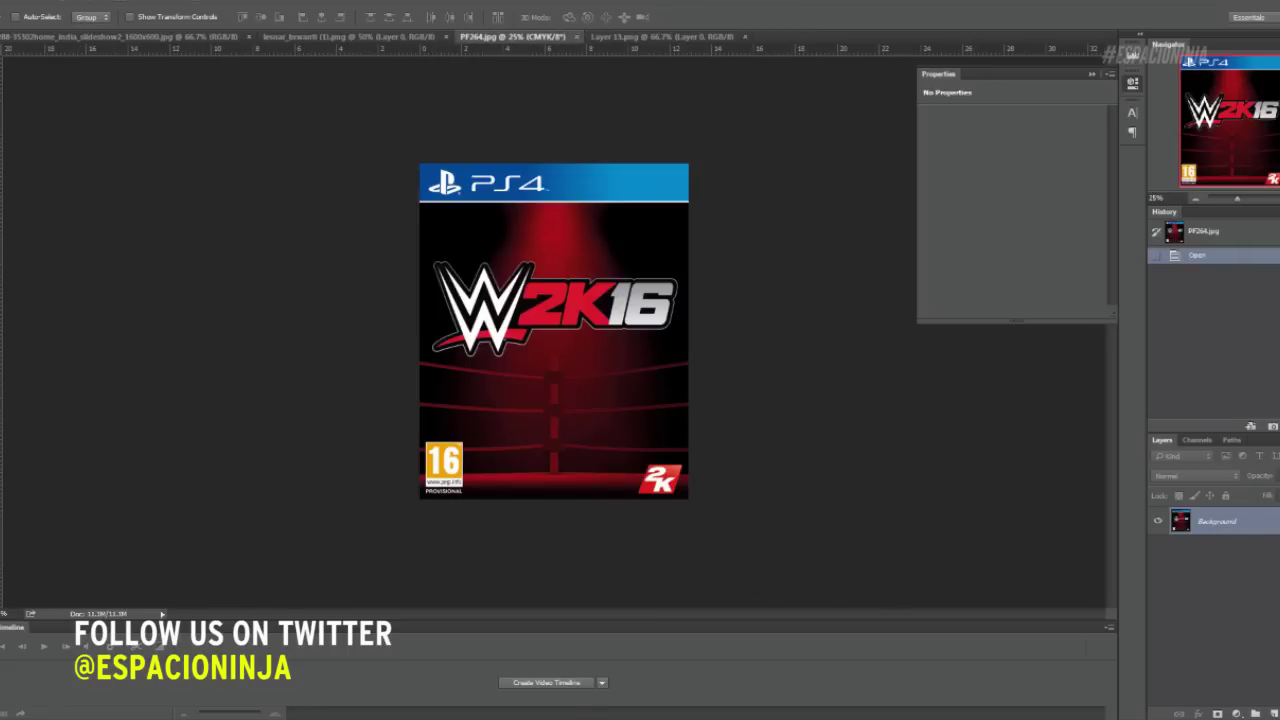
{"action": "left_click", "coordinate": [85, 2]}
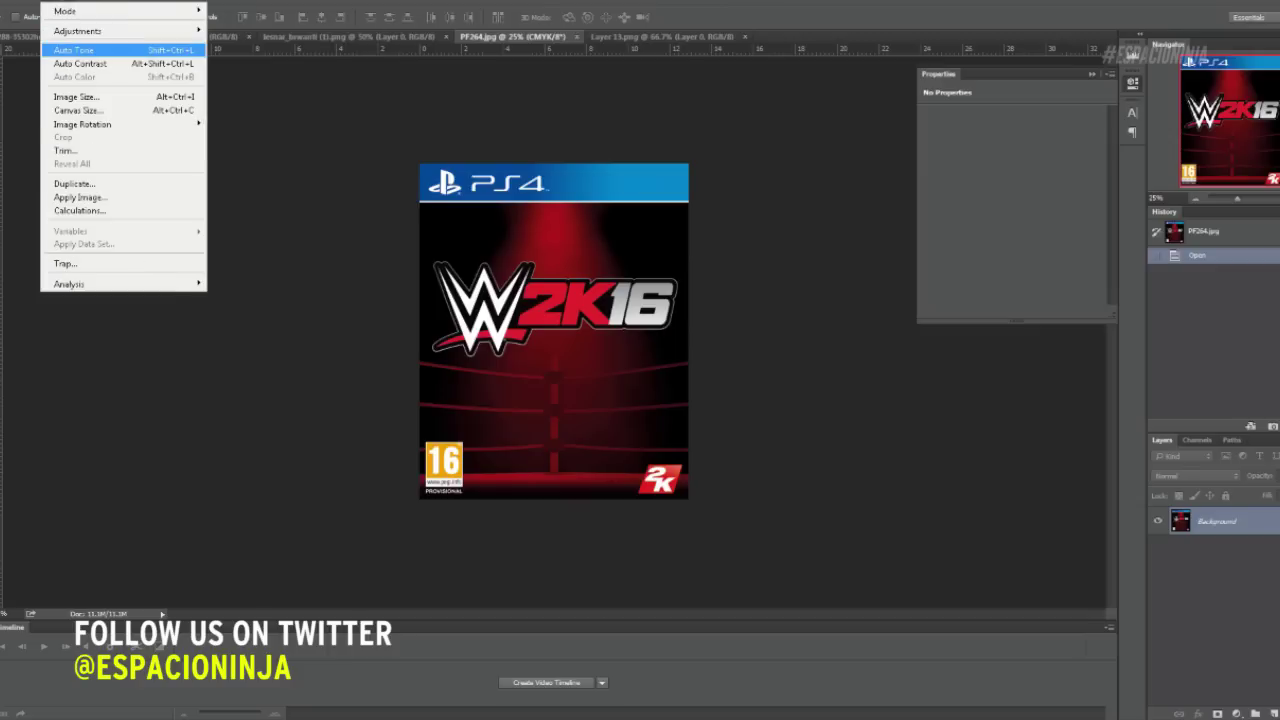
Scale the PF264.jpg cover down to 800 px wide with Image Size (Ctrl+Alt+I)
{"action": "key", "text": "Escape"}
{"action": "key", "text": "ctrl+alt+i"}
{"action": "type", "text": "8"}
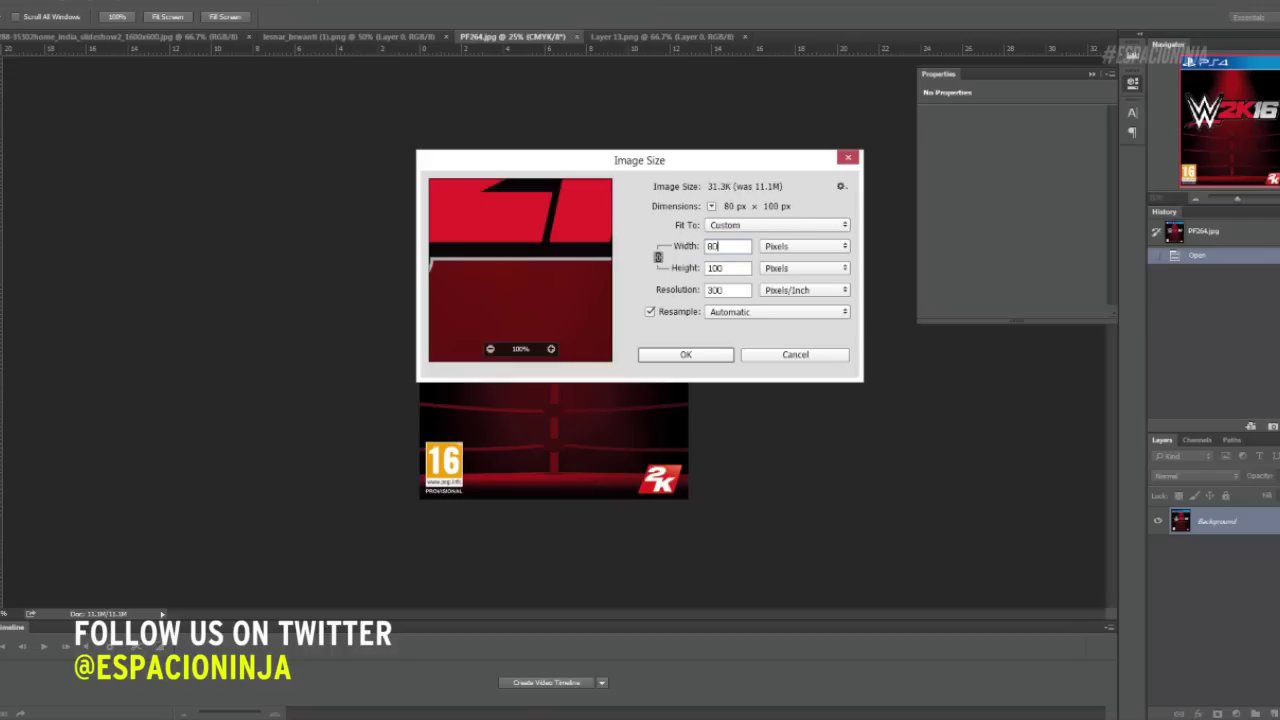
{"action": "type", "text": "0"}
{"action": "key", "text": "Return"}
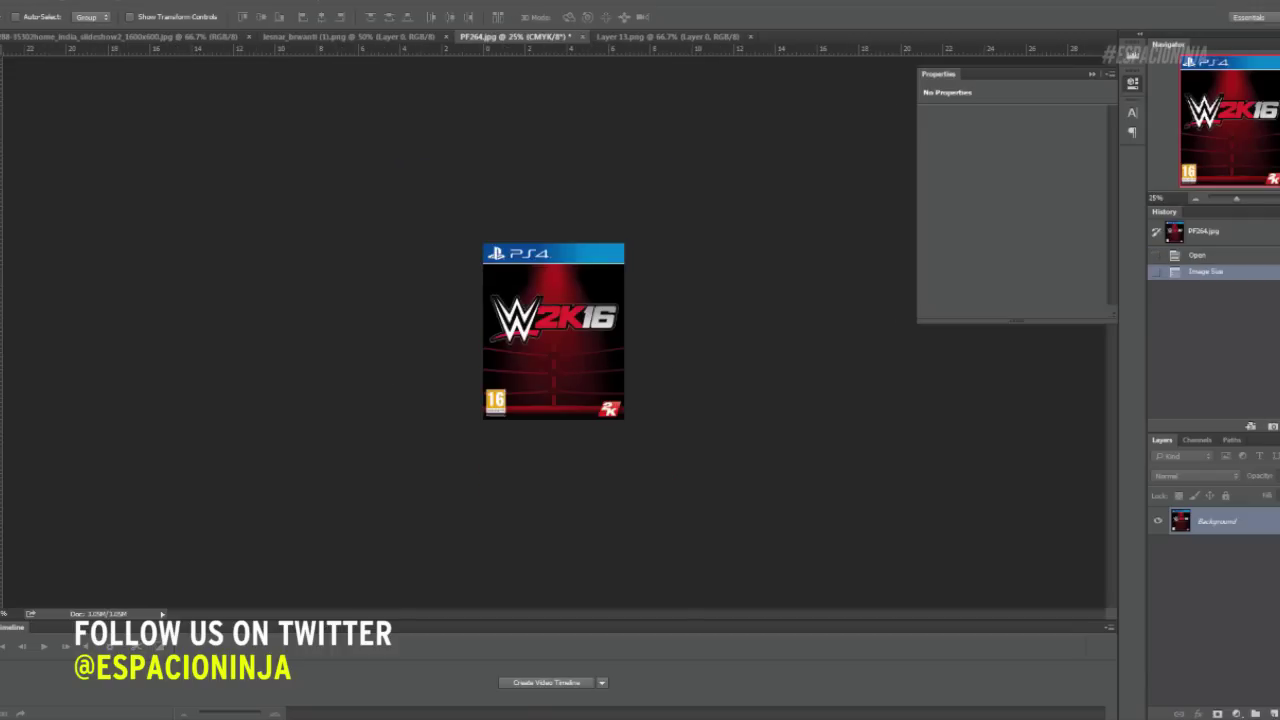
{"action": "key", "text": "ctrl+plus"}
{"action": "key", "text": "ctrl+plus"}
{"action": "key", "text": "ctrl+plus"}
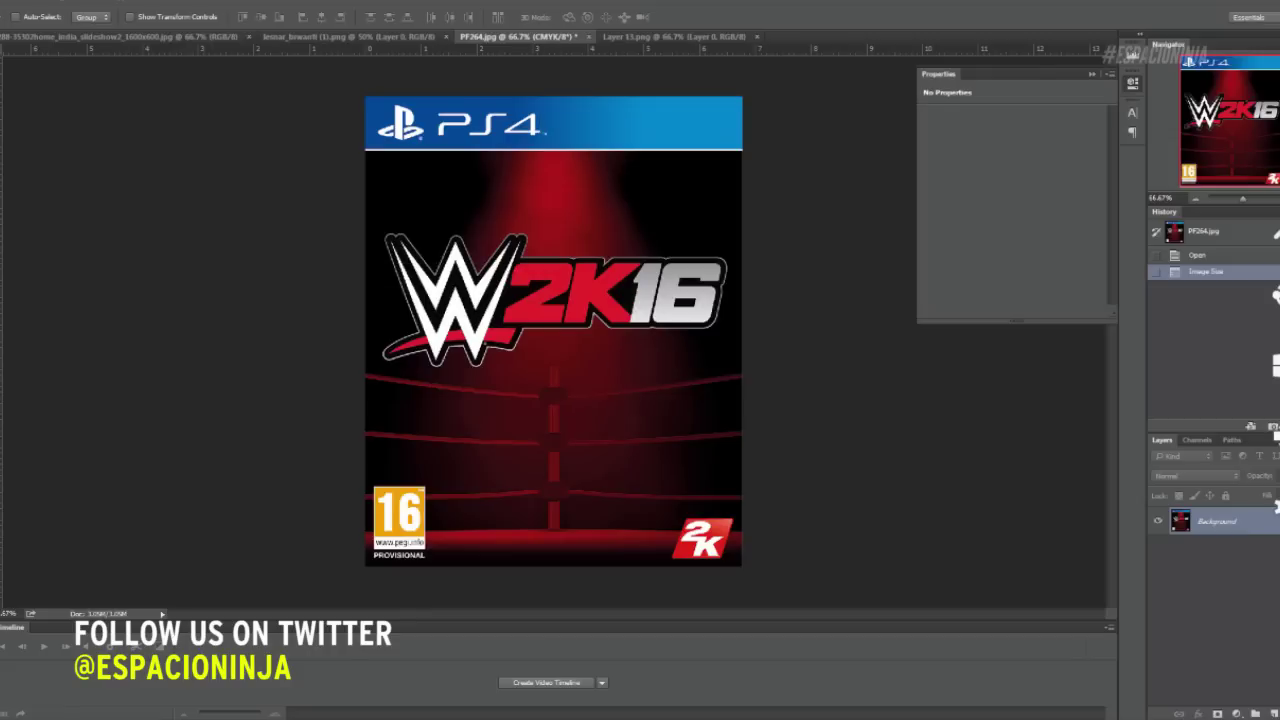
Select the WWE 2K16 logo using the Magic Wand and Quick Selection tools
{"action": "key", "text": "ctrl+plus"}
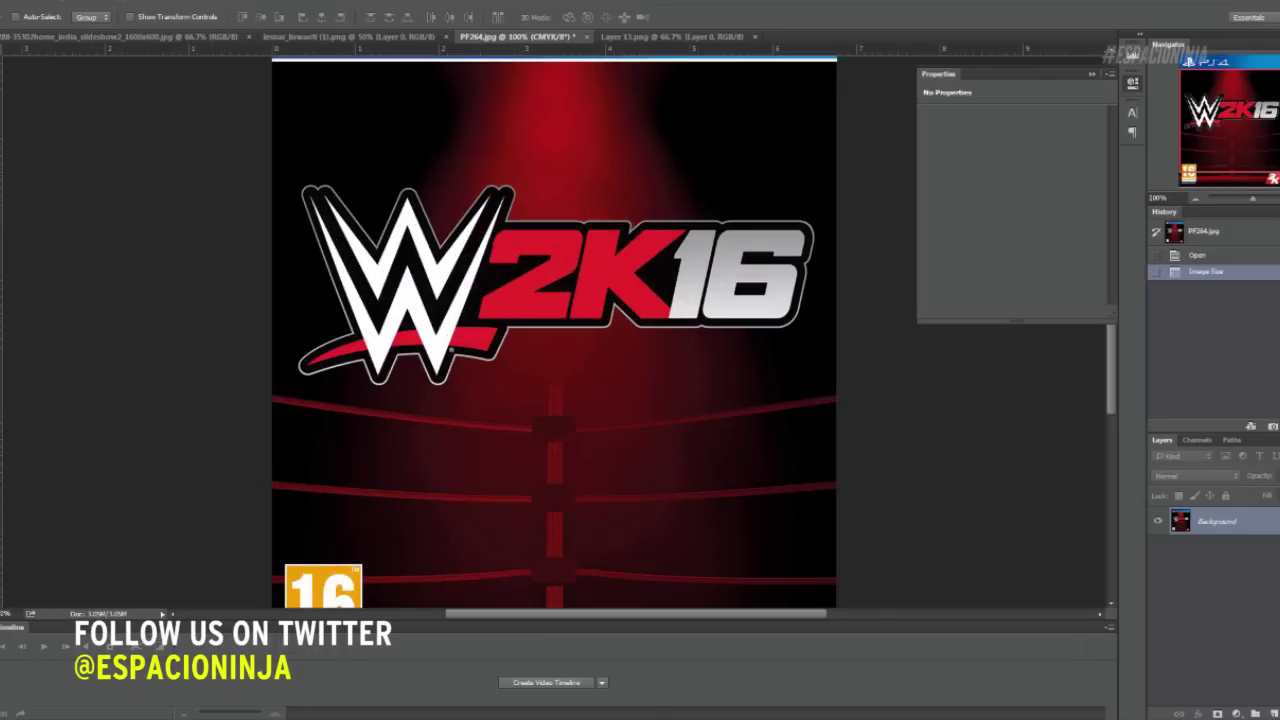
{"action": "key", "text": "ctrl+plus"}
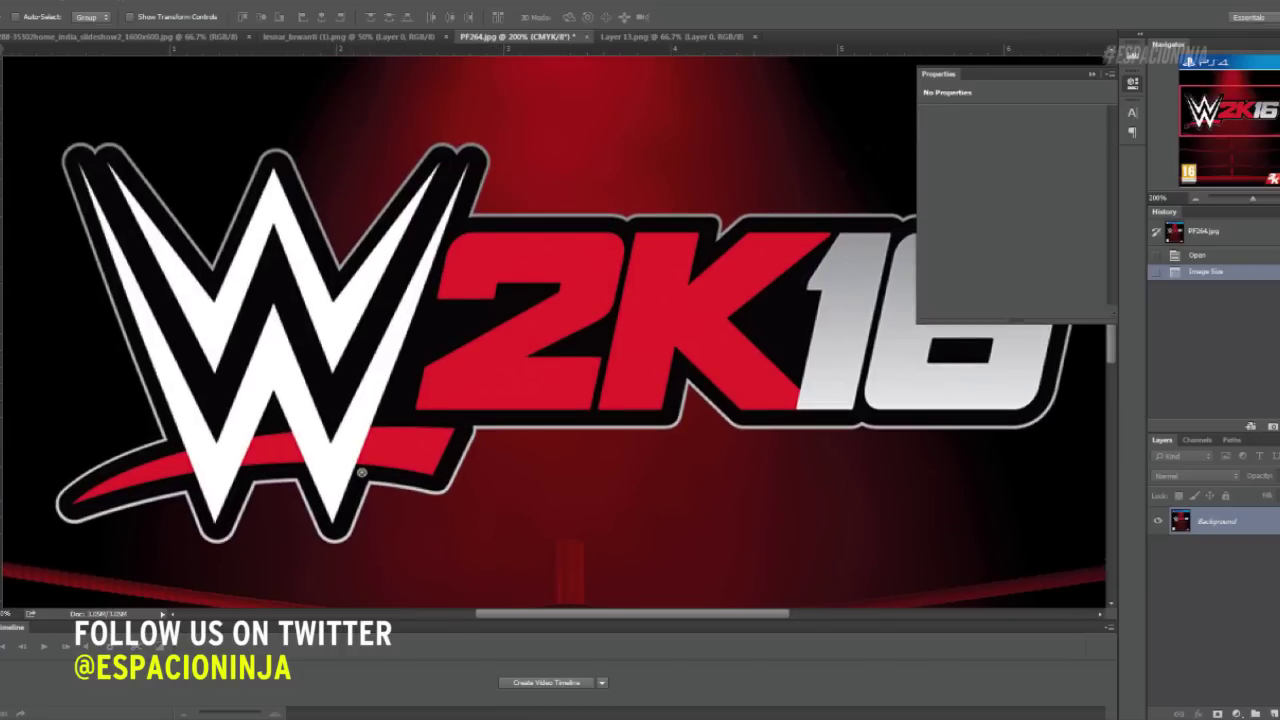
{"action": "key", "text": "w"}
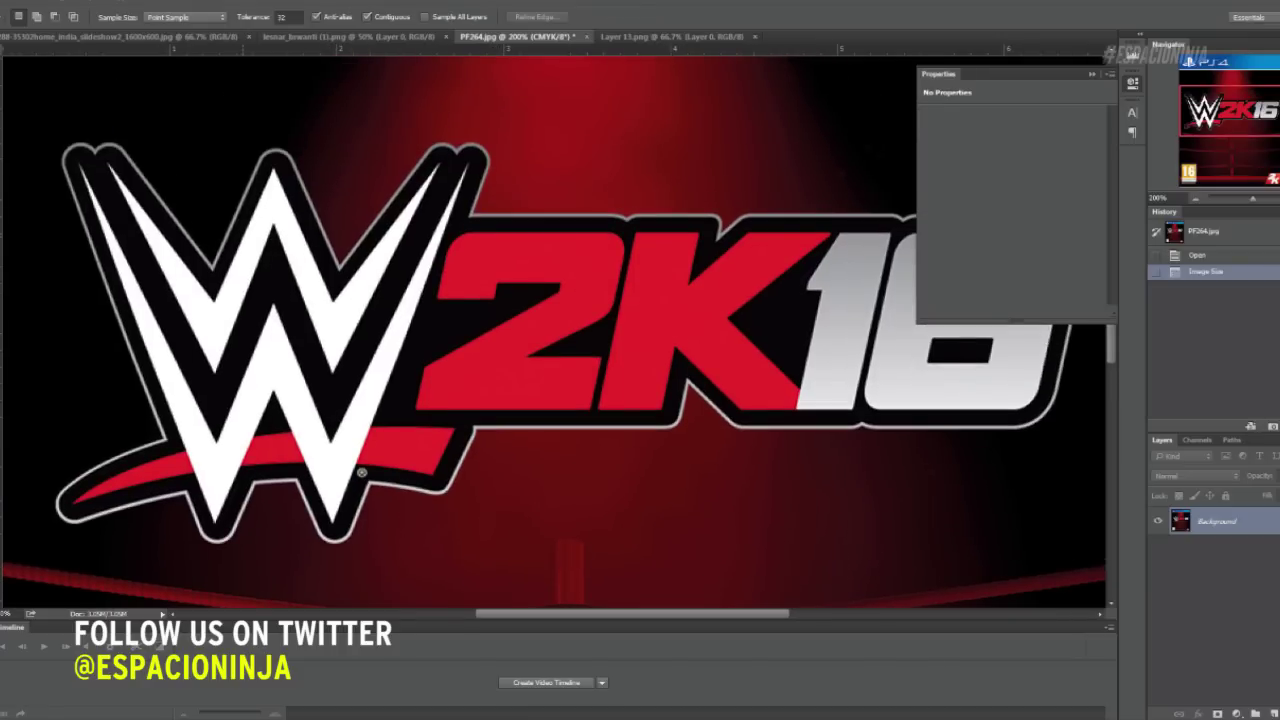
{"action": "left_click", "coordinate": [456, 190]}
{"action": "key", "text": "shift+w"}
{"action": "left_click", "coordinate": [600, 300]}
{"action": "left_click", "coordinate": [368, 450]}
{"action": "left_click", "coordinate": [825, 275]}
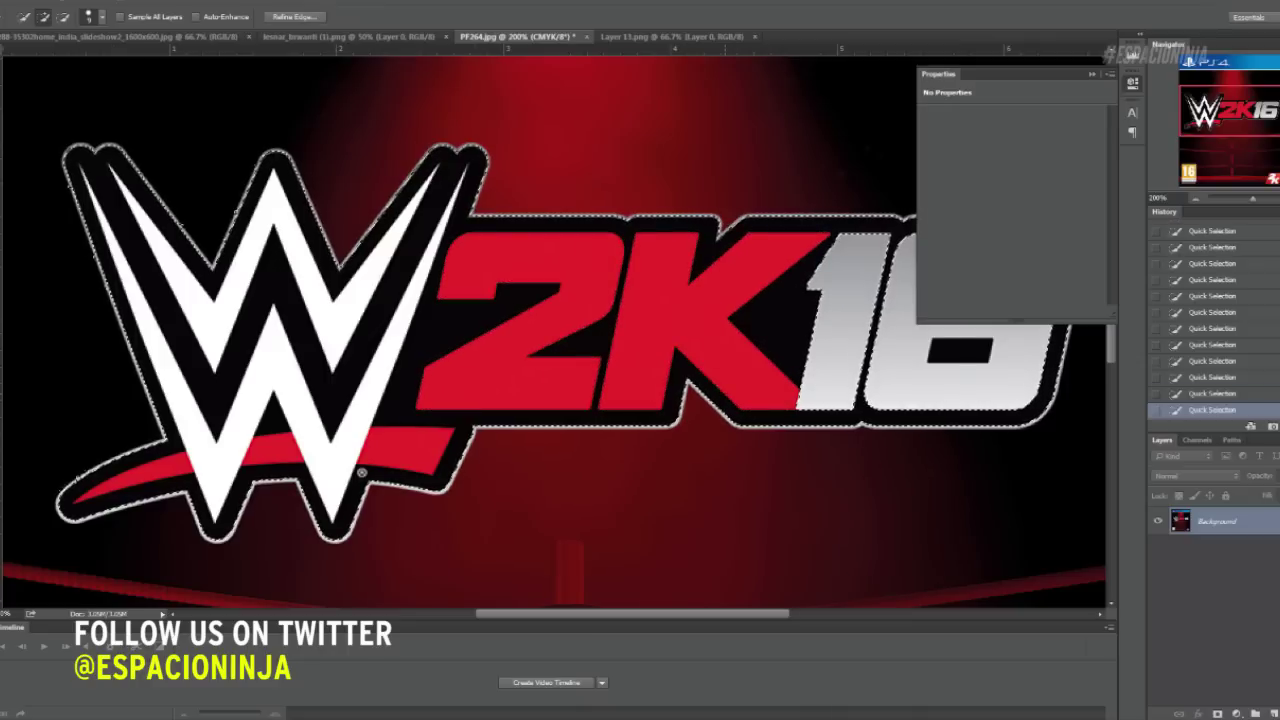
Copy the logo to Layer 1, hide that layer, and select the Background layer
{"action": "key", "text": "ctrl+j"}
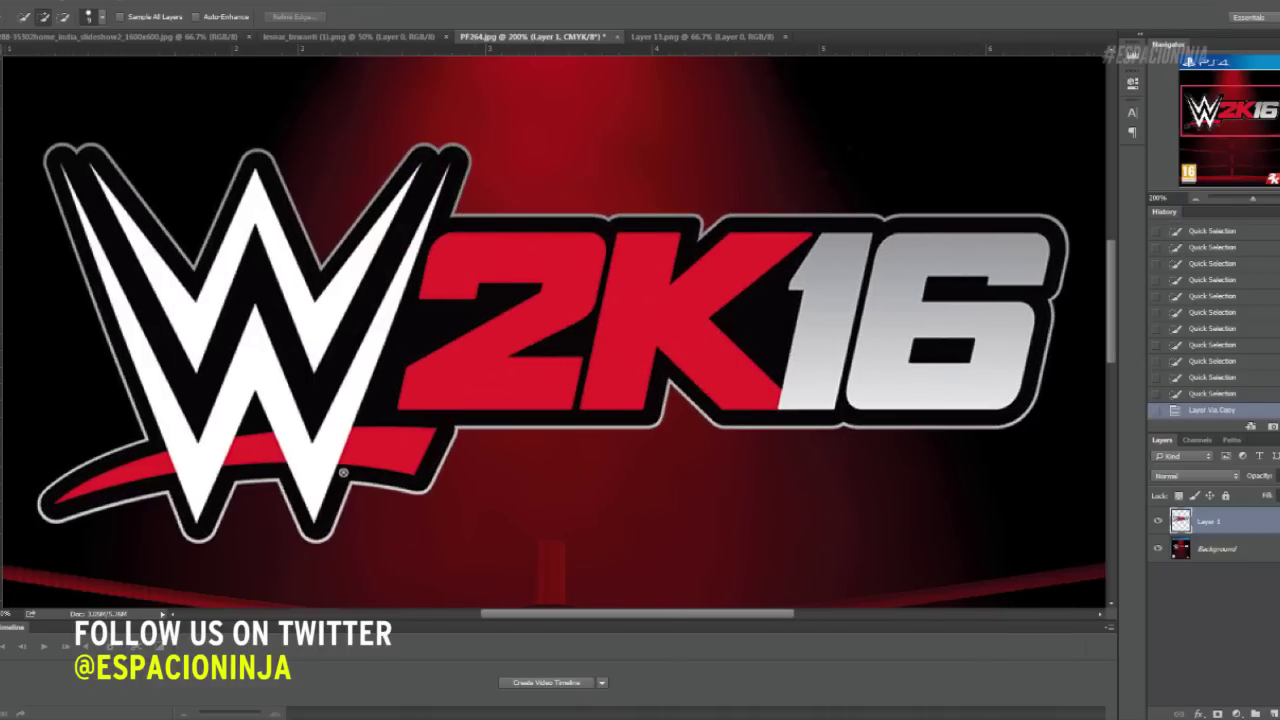
{"action": "key", "text": "ctrl+minus"}
{"action": "key", "text": "ctrl+minus"}
{"action": "left_click", "coordinate": [1158, 521]}
{"action": "left_click", "coordinate": [1216, 549]}
Spot-heal the logo out of the Background and give Layer 1 Stroke and Outer Glow
{"action": "key", "text": "j"}
{"action": "mouse_move", "coordinate": [680, 290]}
{"action": "left_mouse_down"}
{"action": "mouse_move", "coordinate": [610, 300]}
{"action": "mouse_move", "coordinate": [520, 343]}
{"action": "left_mouse_up"}
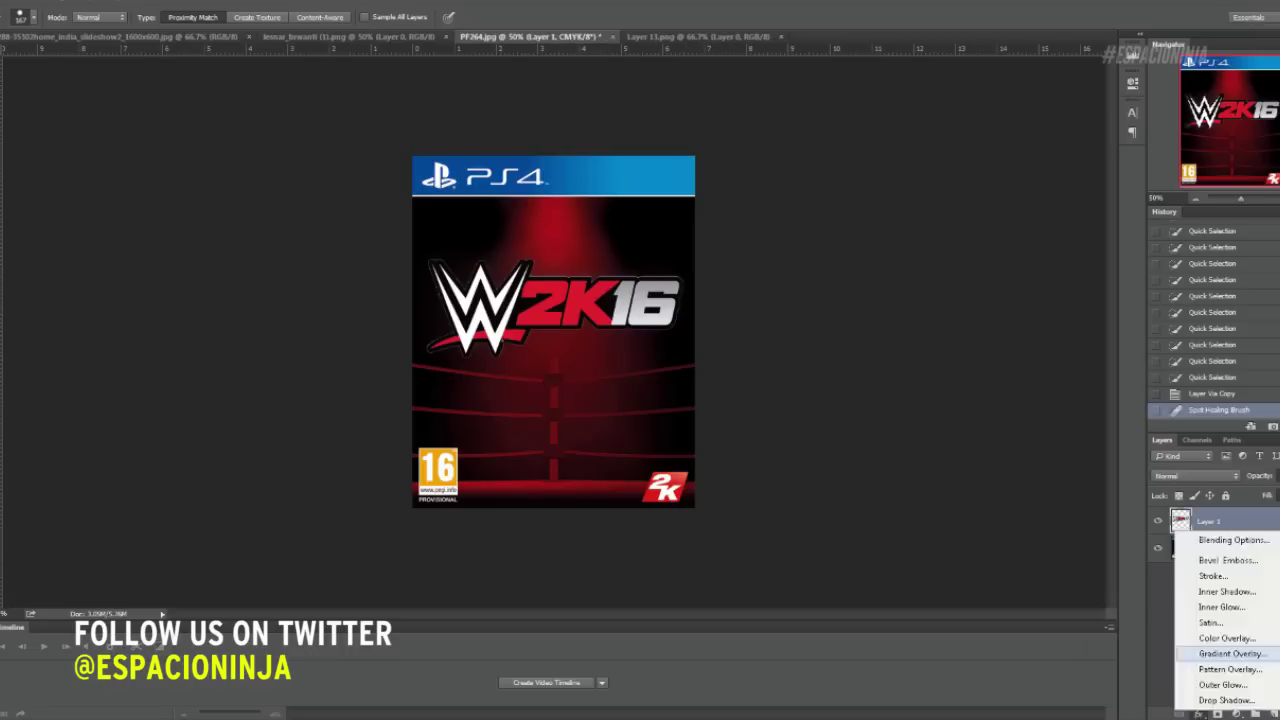
{"action": "left_click", "coordinate": [831, 570]}
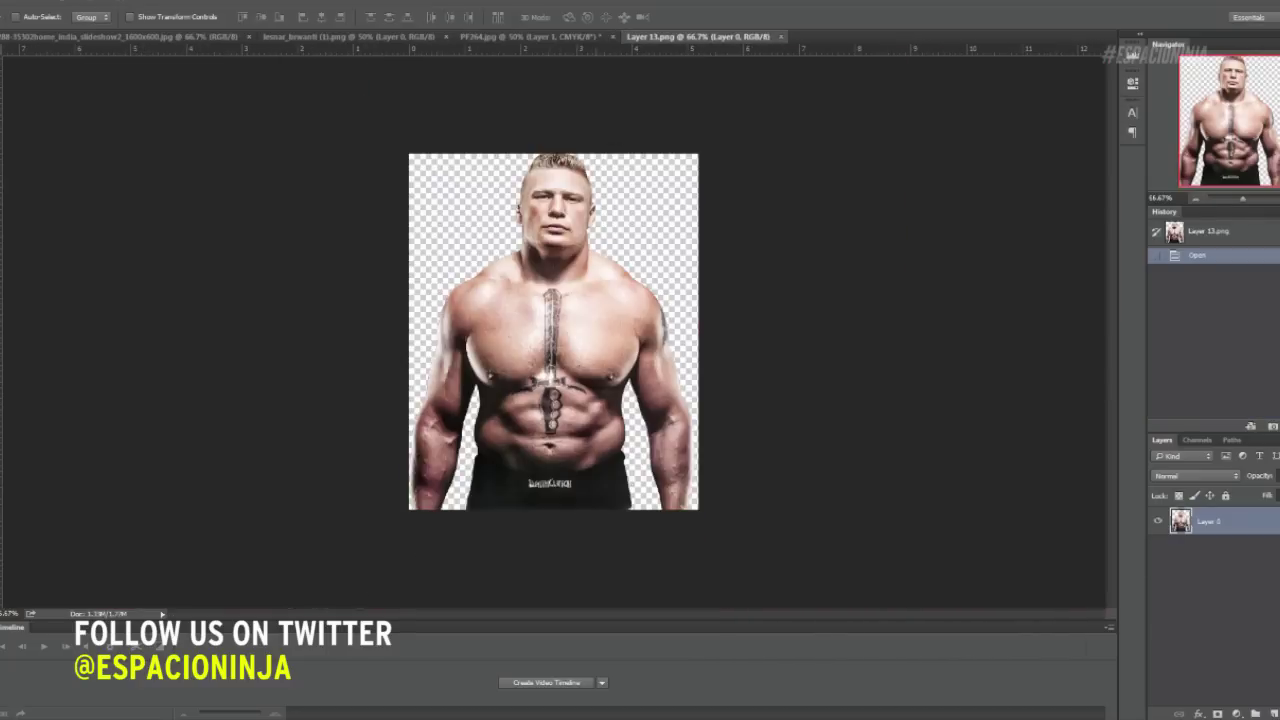
Transform Lesnar onto the cover over the stadium, greyed by a Black & White layer
{"action": "key", "text": "ctrl+t"}
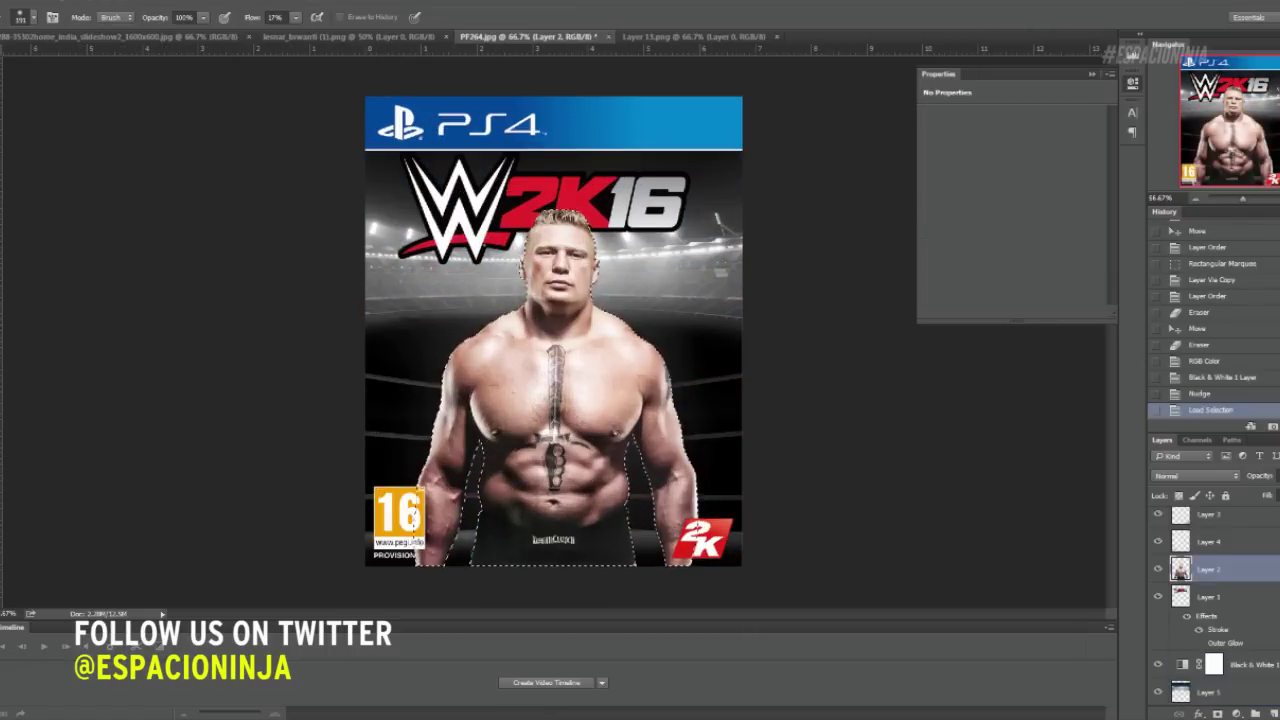
Set the Refine Edge radius to 5.0 px and shift the edge slightly inward
{"action": "left_click_drag", "start_coordinate": [877, 238], "coordinate": [886, 238]}
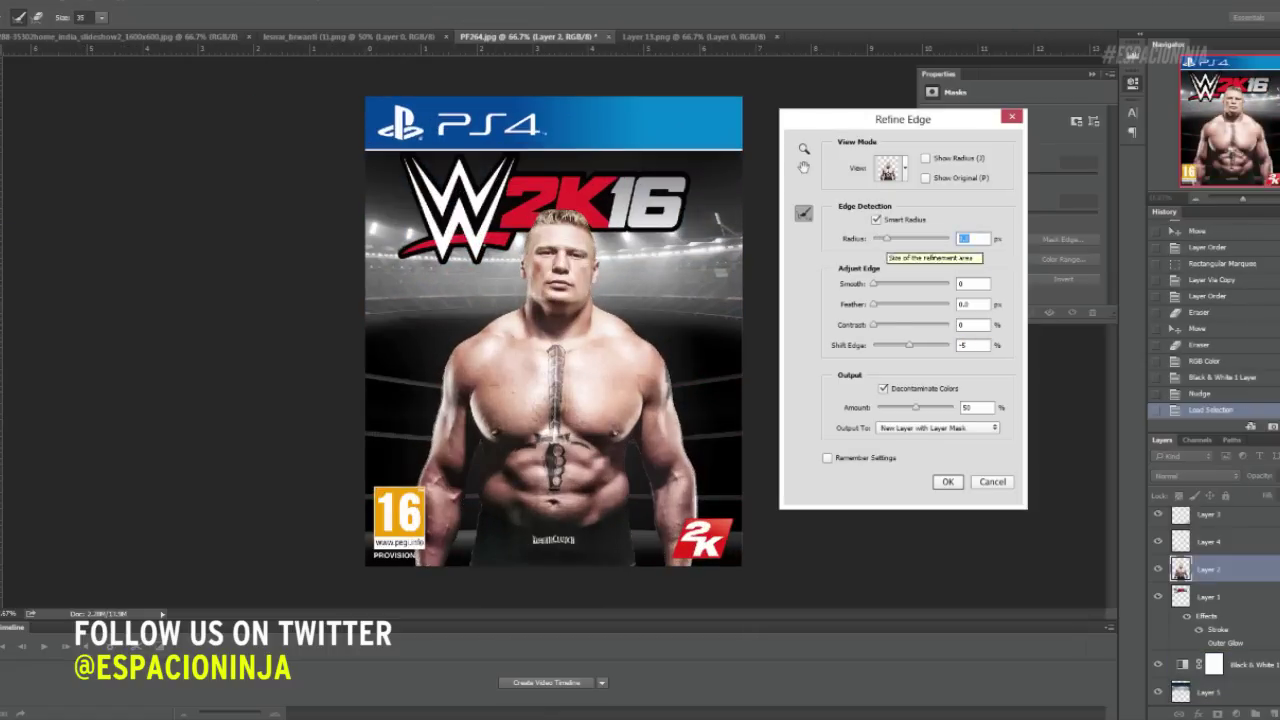
{"action": "key", "text": "ctrl+plus"}
{"action": "key", "text": "ctrl+plus"}
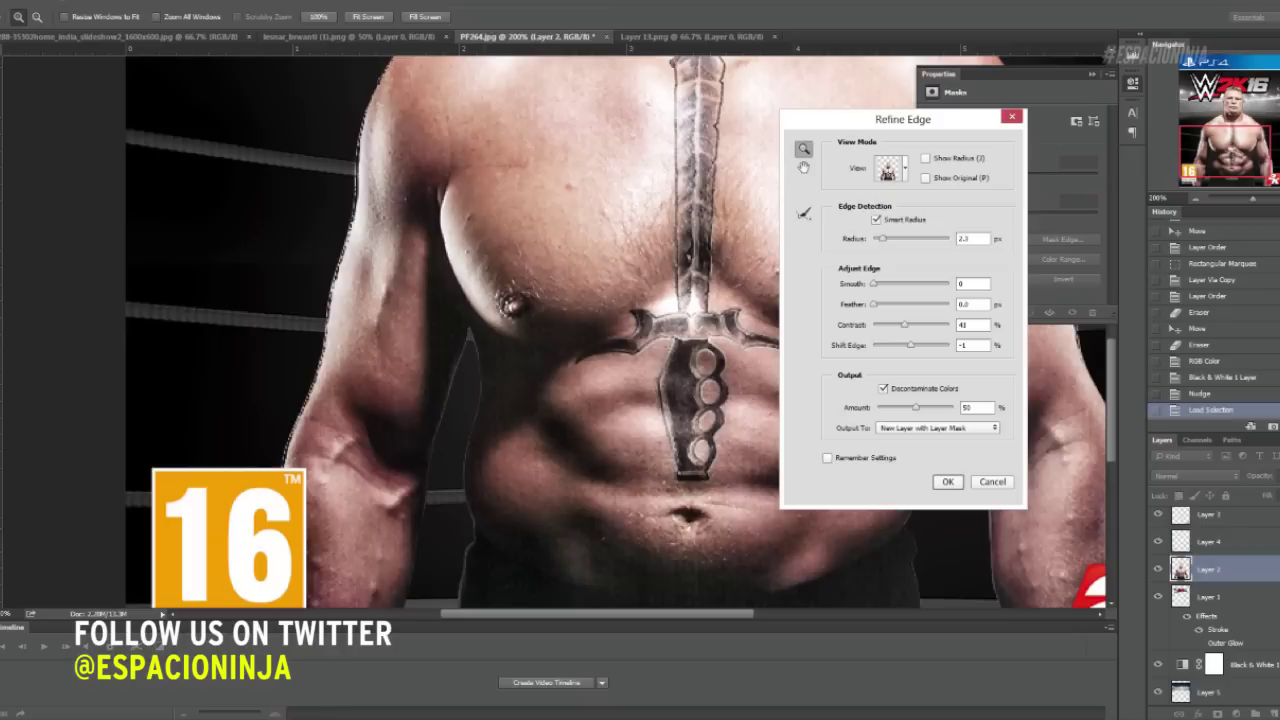
{"action": "left_click_drag", "start_coordinate": [881, 238], "coordinate": [895, 238]}
{"action": "left_click_drag", "start_coordinate": [910, 344], "coordinate": [890, 344]}
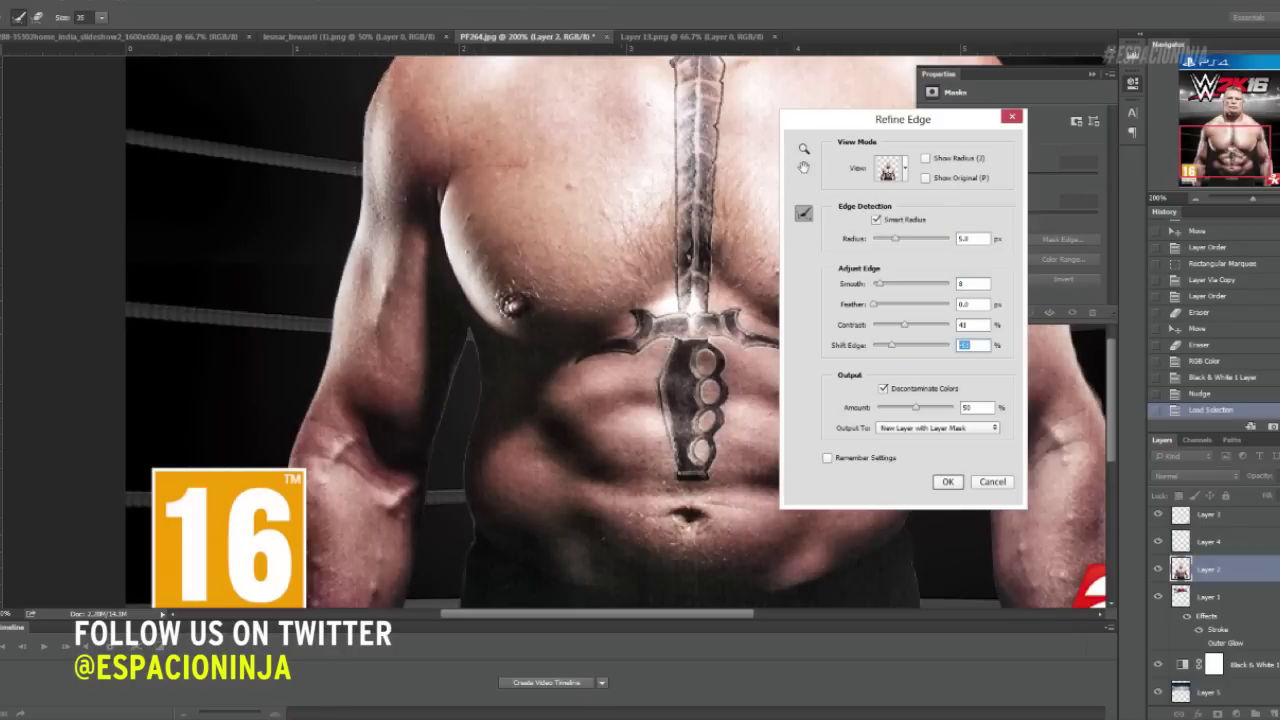
Apply the refined edge as a masked copy, hide that copy, and select Layer 2
{"action": "key", "text": "Return"}
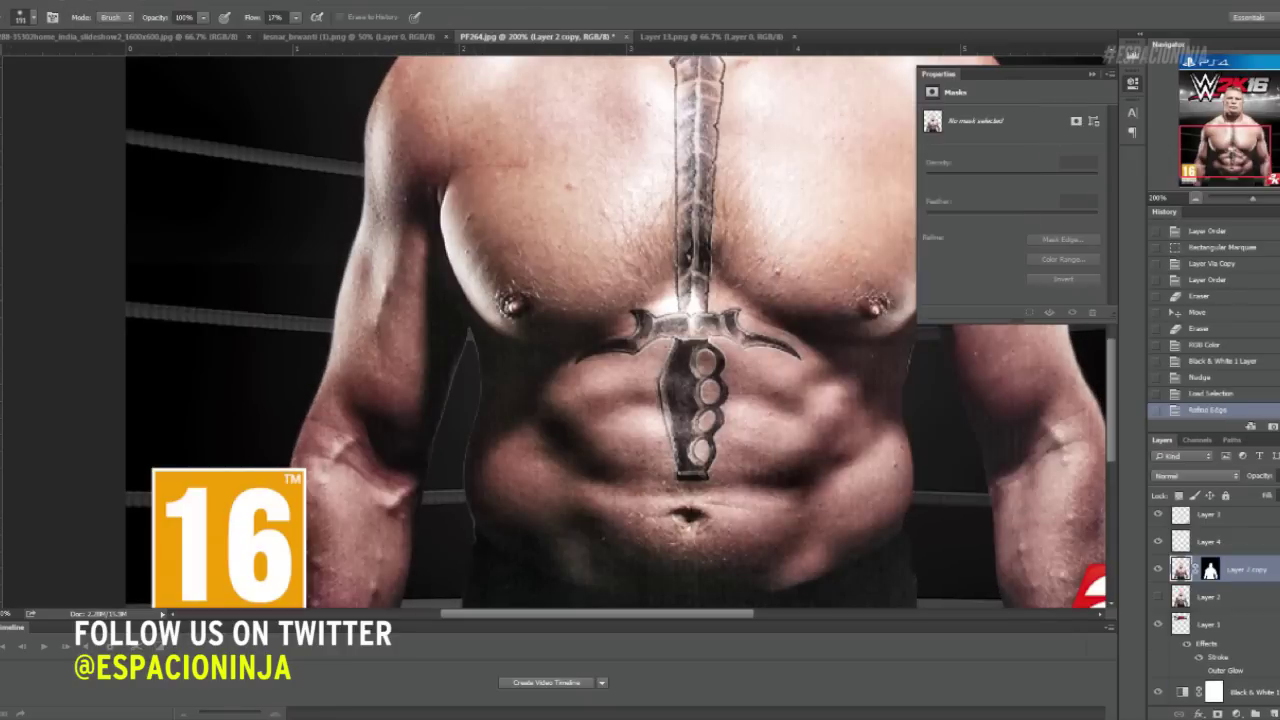
{"action": "key", "text": "ctrl+minus"}
{"action": "key", "text": "ctrl+minus"}
{"action": "key", "text": "ctrl+minus"}
{"action": "left_click", "coordinate": [1158, 569]}
{"action": "left_click", "coordinate": [1210, 597]}
Zoom in on the shoulder edge and set the brush size to 2 px
{"action": "right_click", "coordinate": [640, 320]}
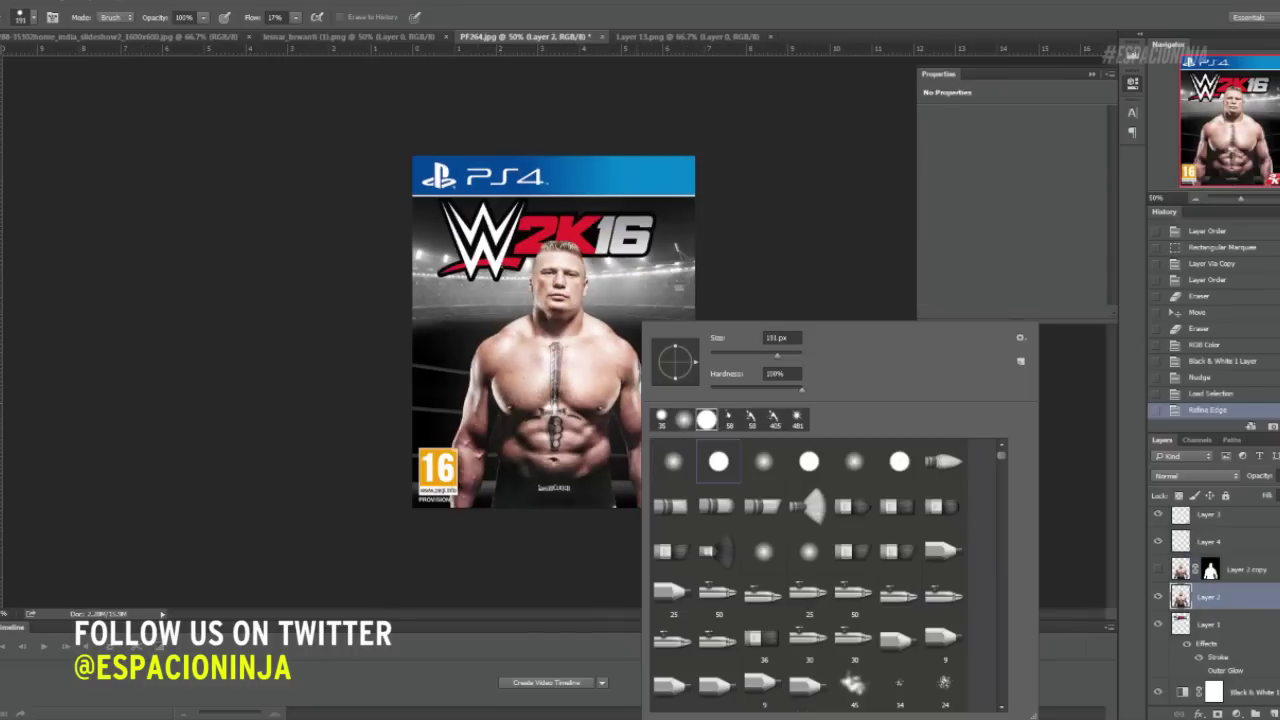
{"action": "key", "text": "Escape"}
{"action": "scroll", "coordinate": [505, 300], "scroll_direction": "up", "scroll_amount": 6}
{"action": "right_click", "coordinate": [630, 284]}
{"action": "type", "text": "0"}
{"action": "key", "text": "Return"}
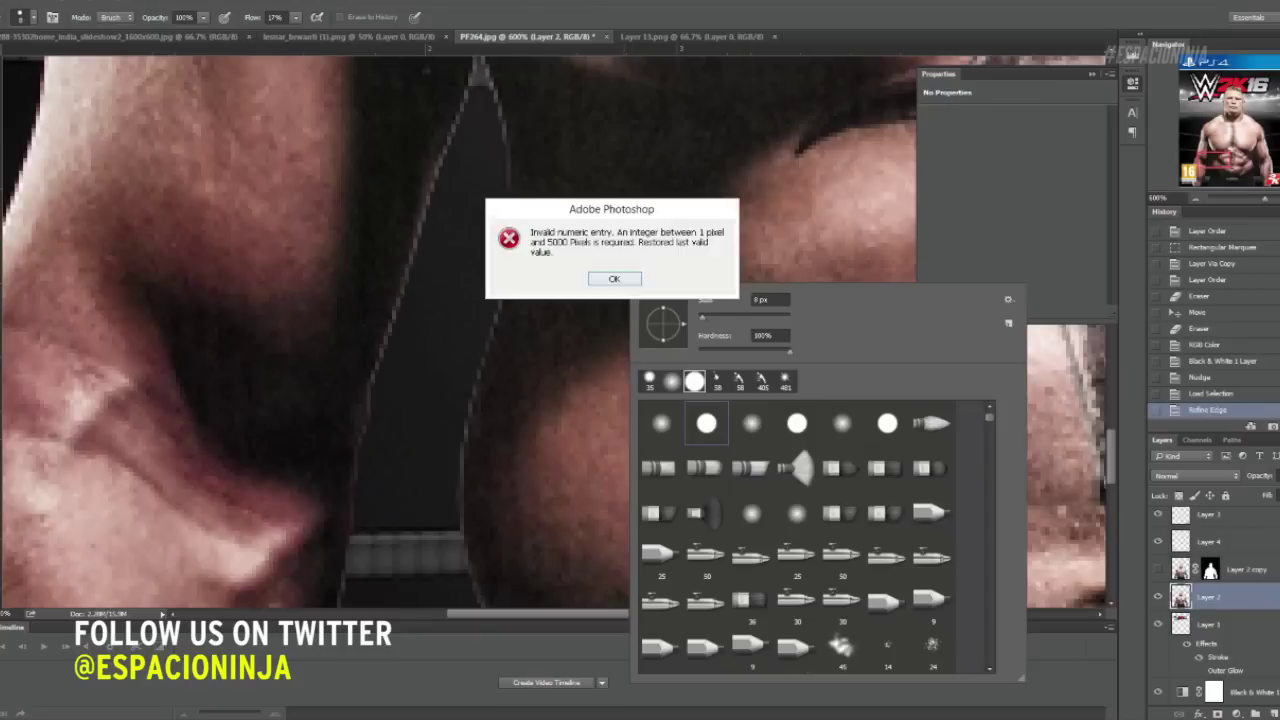
{"action": "key", "text": "Return"}
{"action": "left_click", "coordinate": [475, 288]}
{"action": "right_click", "coordinate": [475, 288]}
{"action": "key", "text": "Escape"}
{"action": "scroll", "coordinate": [500, 300], "scroll_direction": "up", "scroll_amount": 2}
{"action": "right_click", "coordinate": [471, 323]}
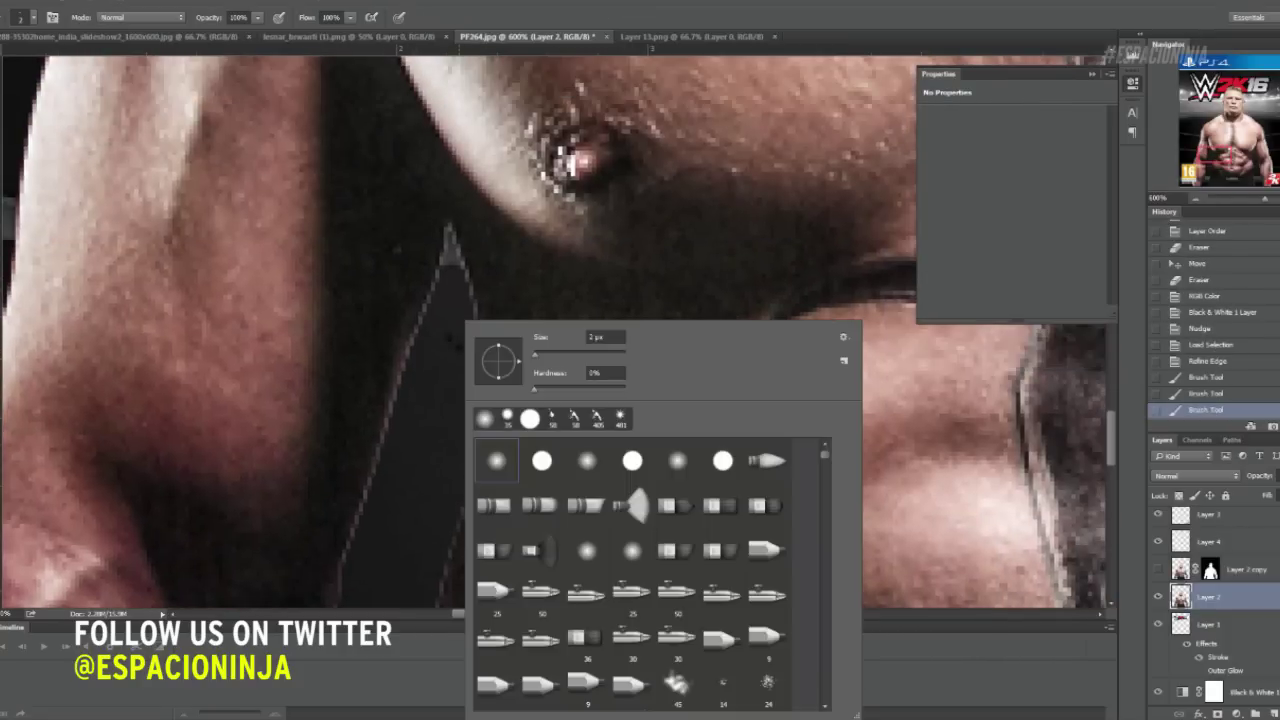
{"action": "key", "text": "Escape"}
Paint black along the left edges of Lesnar's body and torso
{"action": "left_click_drag", "start_coordinate": [452, 232], "coordinate": [443, 345]}
{"action": "left_click_drag", "start_coordinate": [394, 430], "coordinate": [362, 512]}
{"action": "scroll", "coordinate": [500, 330], "scroll_direction": "down", "scroll_amount": 3}
{"action": "mouse_move", "coordinate": [455, 140]}
{"action": "left_mouse_down"}
{"action": "mouse_move", "coordinate": [470, 360]}
{"action": "mouse_move", "coordinate": [425, 550]}
{"action": "left_mouse_up"}
{"action": "left_click_drag", "start_coordinate": [395, 320], "coordinate": [340, 460]}
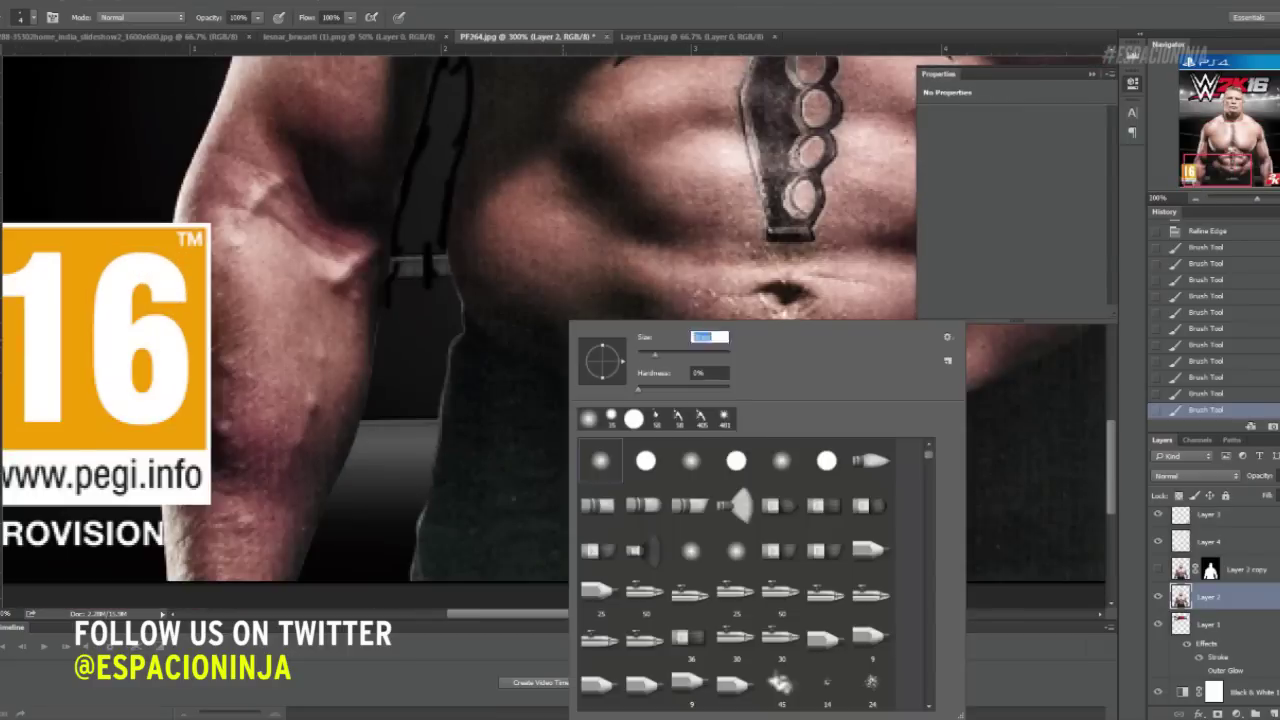
{"action": "key", "text": "Return"}
{"action": "left_click_drag", "start_coordinate": [440, 300], "coordinate": [420, 480]}
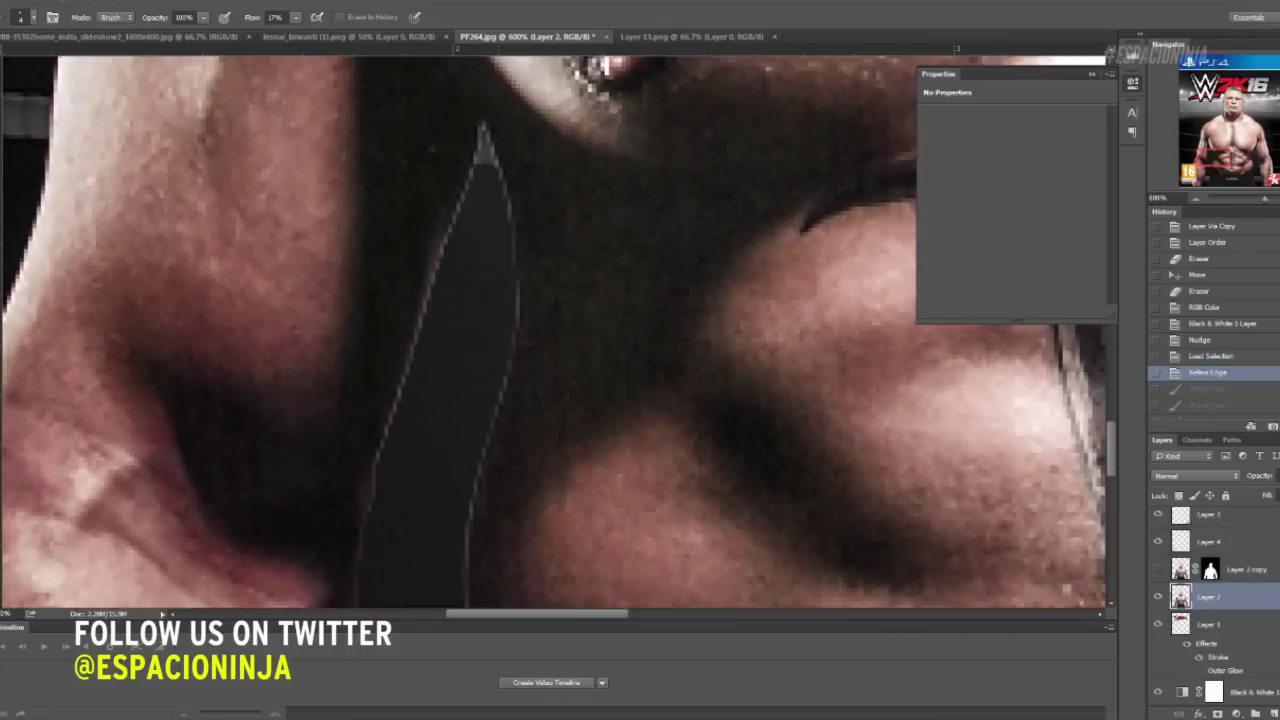
Erase the light fringe spots along the arm and cutout edges
{"action": "left_click", "coordinate": [518, 262]}
{"action": "left_click_drag", "start_coordinate": [468, 172], "coordinate": [424, 312]}
{"action": "left_click_drag", "start_coordinate": [408, 366], "coordinate": [386, 430]}
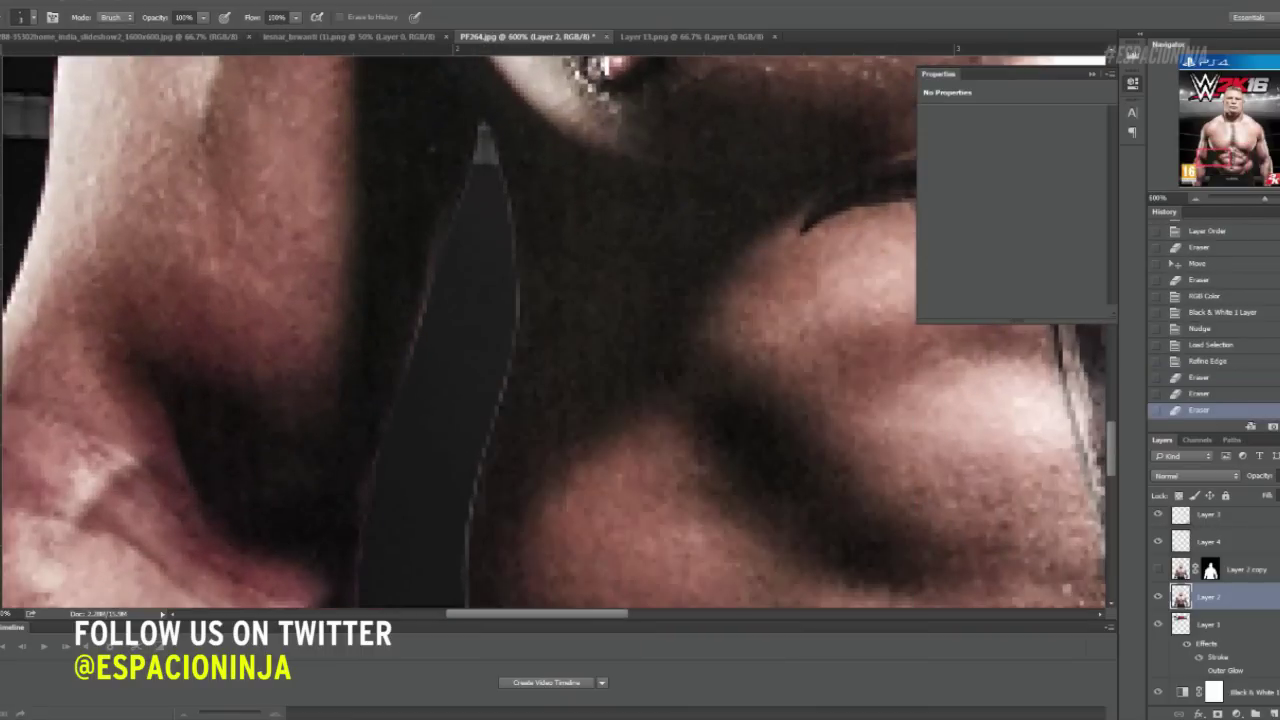
{"action": "left_click_drag", "start_coordinate": [940, 560], "coordinate": [770, 283]}
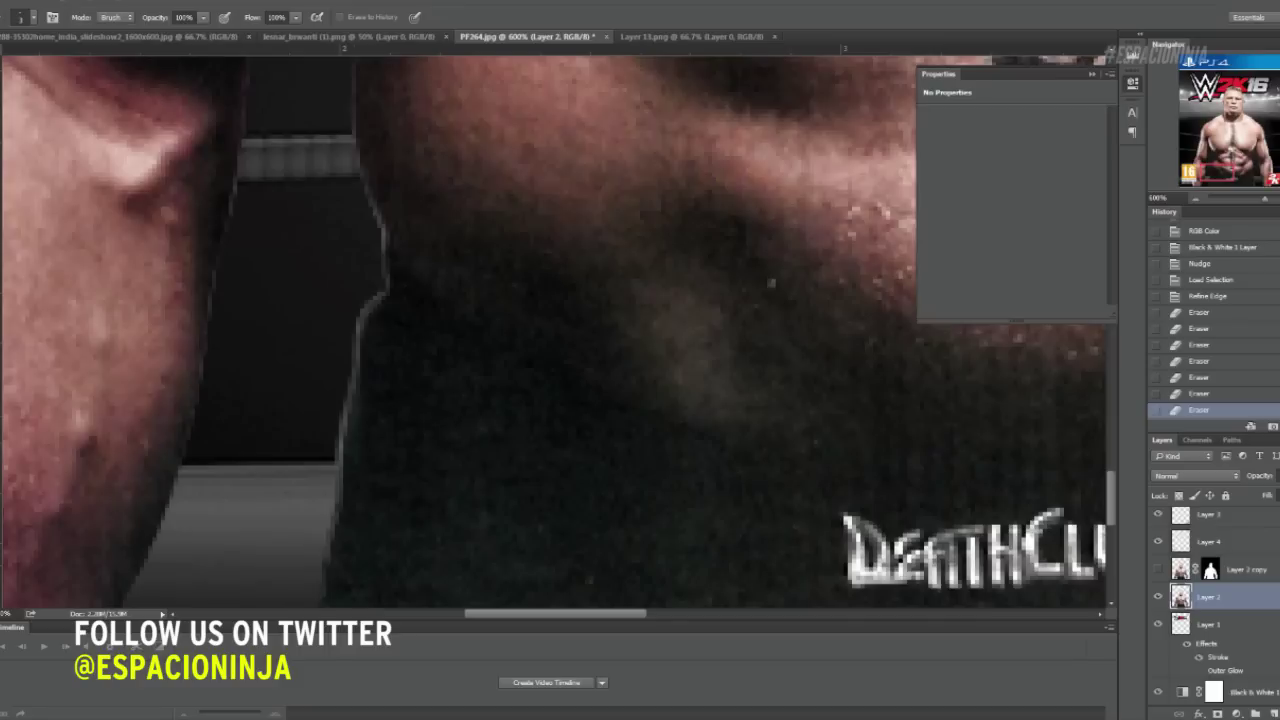
{"action": "scroll", "coordinate": [770, 283], "scroll_direction": "right", "scroll_amount": 10}
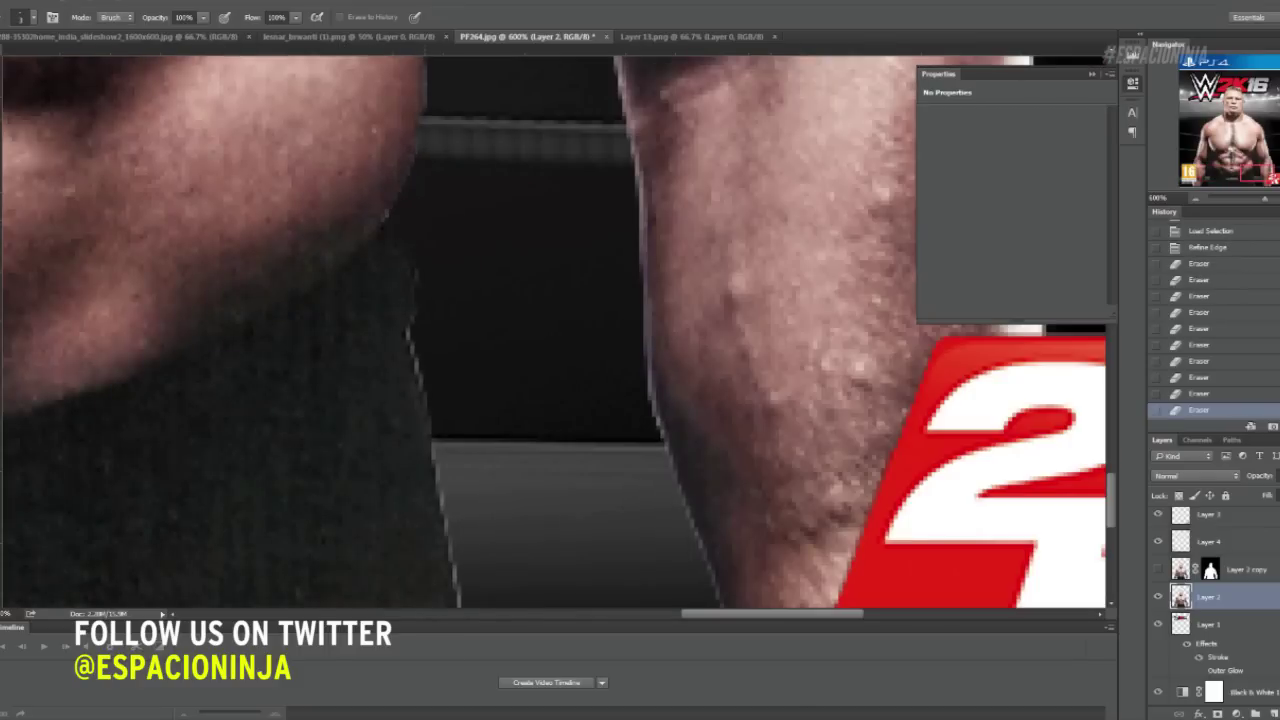
{"action": "scroll", "coordinate": [558, 330], "scroll_direction": "up", "scroll_amount": 1}
{"action": "scroll", "coordinate": [558, 330], "scroll_direction": "up", "scroll_amount": 3}
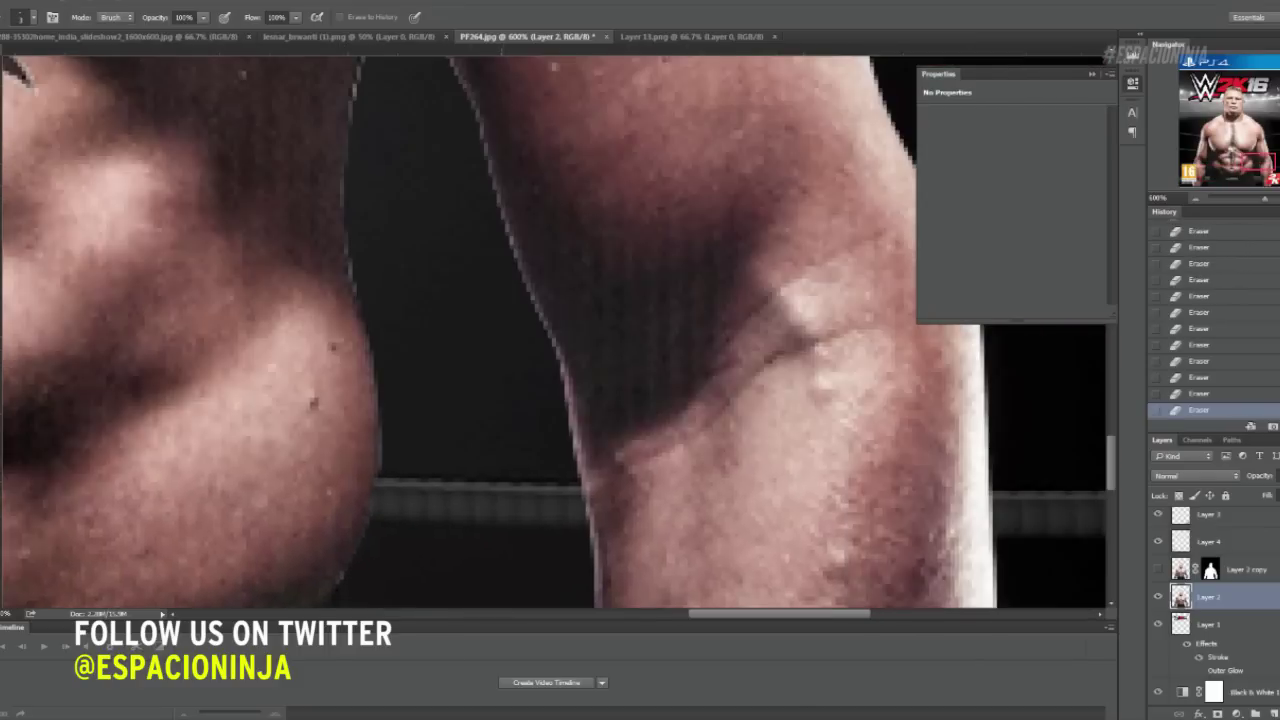
{"action": "scroll", "coordinate": [558, 330], "scroll_direction": "up", "scroll_amount": 3}
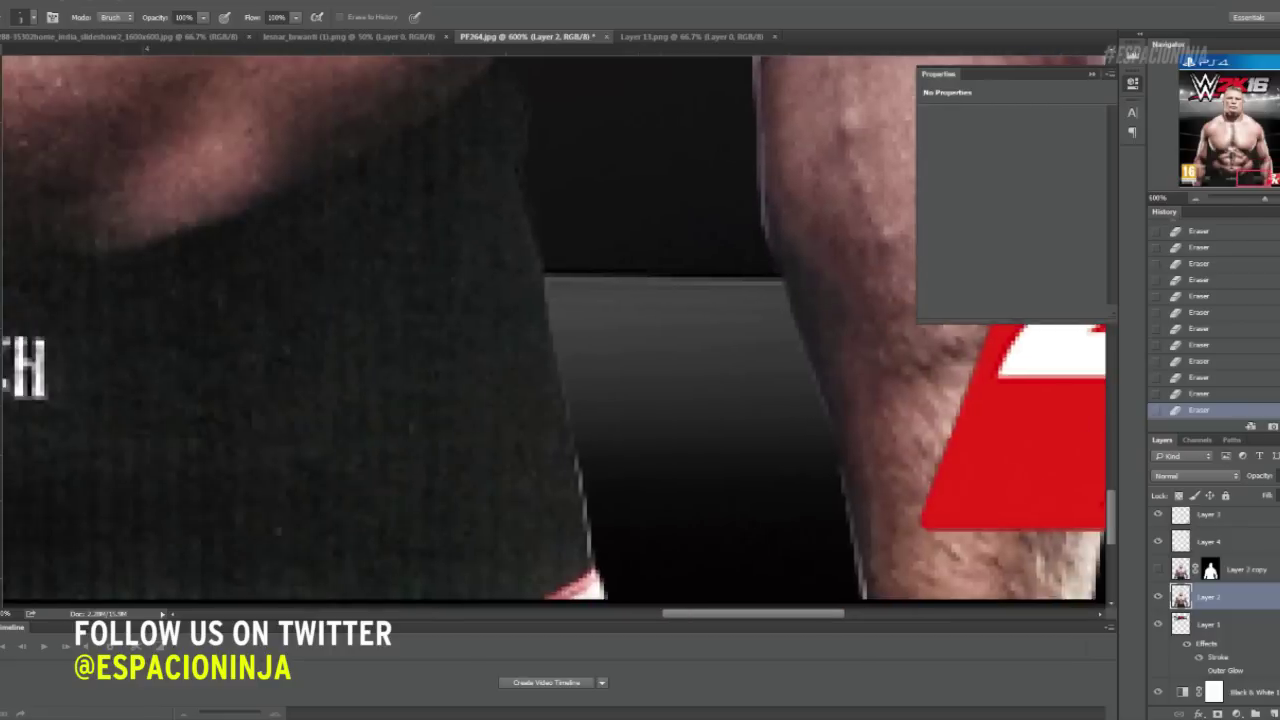
{"action": "left_click_drag", "start_coordinate": [558, 330], "coordinate": [540, 510]}
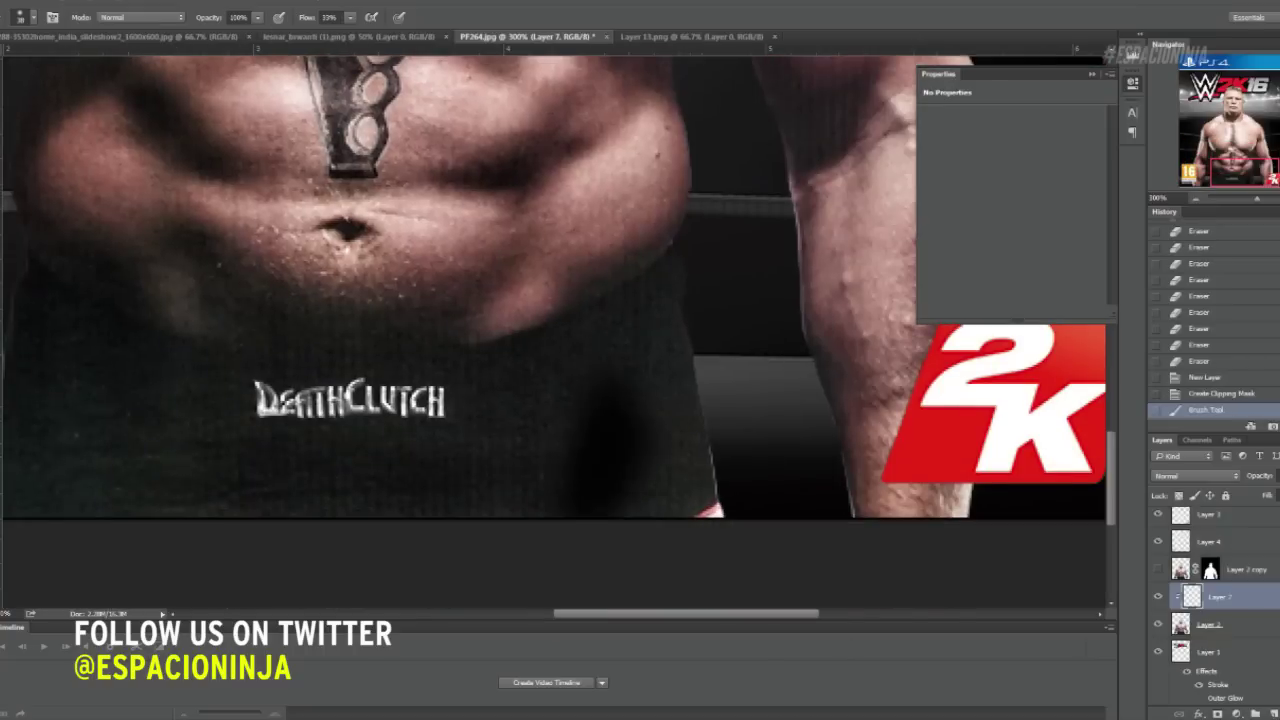
Paint soft black shading at 14% flow across the lower torso and trunks
{"action": "key", "text": "shift+1"}
{"action": "key", "text": "shift+4"}
{"action": "left_click_drag", "start_coordinate": [660, 440], "coordinate": [250, 460]}
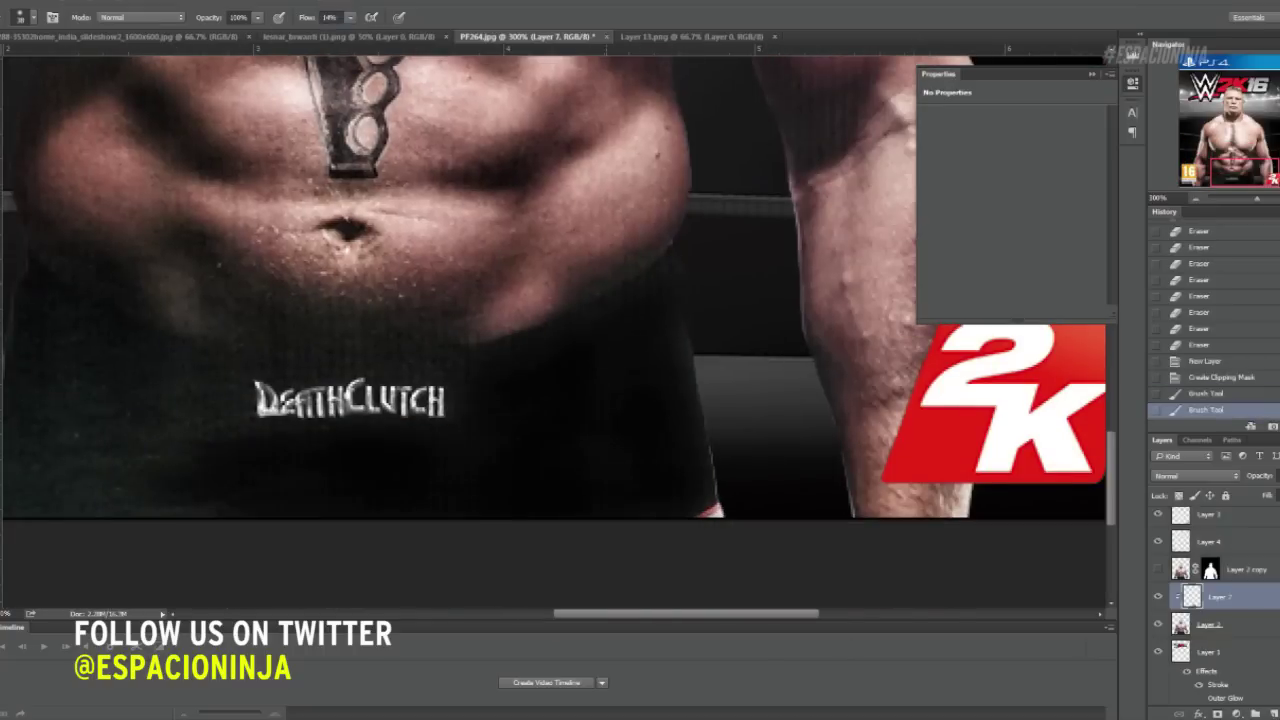
{"action": "scroll", "coordinate": [554, 280], "scroll_direction": "left", "scroll_amount": 5}
{"action": "right_click", "coordinate": [835, 325]}
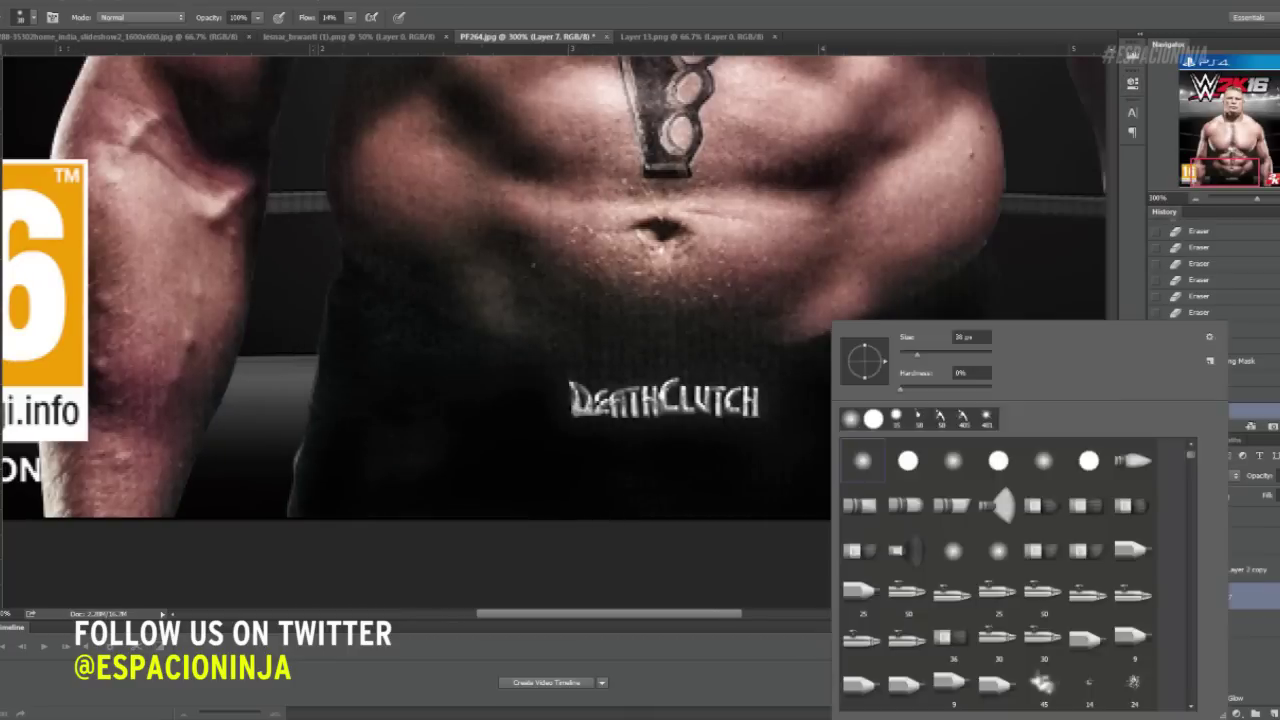
{"action": "left_click_drag", "start_coordinate": [530, 290], "coordinate": [730, 360]}
{"action": "scroll", "coordinate": [554, 330], "scroll_direction": "up", "scroll_amount": 3}
{"action": "right_click", "coordinate": [400, 262]}
{"action": "key", "text": "Escape"}
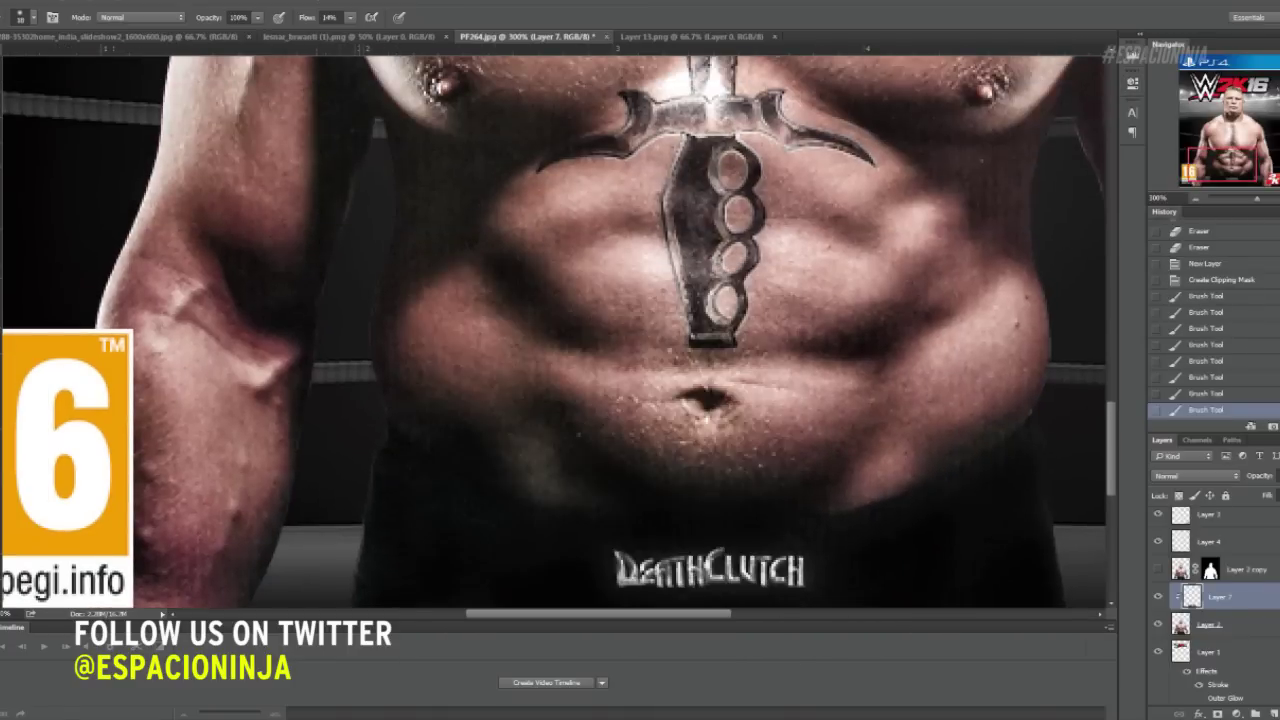
Check the shading on the whole cover, then switch to the Eraser on Layer 2
{"action": "key", "text": "ctrl+0"}
{"action": "scroll", "coordinate": [770, 370], "scroll_direction": "up", "scroll_amount": 5}
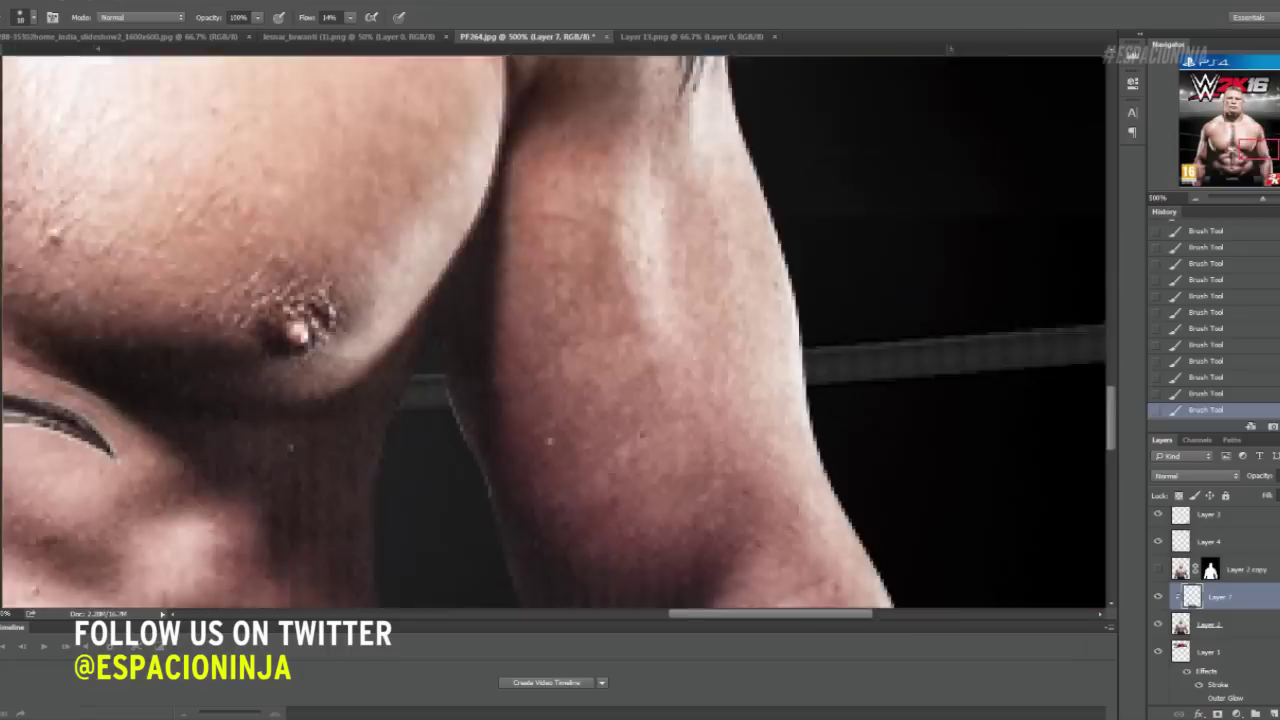
{"action": "key", "text": "e"}
{"action": "key", "text": "alt+bracketleft"}
{"action": "scroll", "coordinate": [554, 330], "scroll_direction": "down", "scroll_amount": 2}
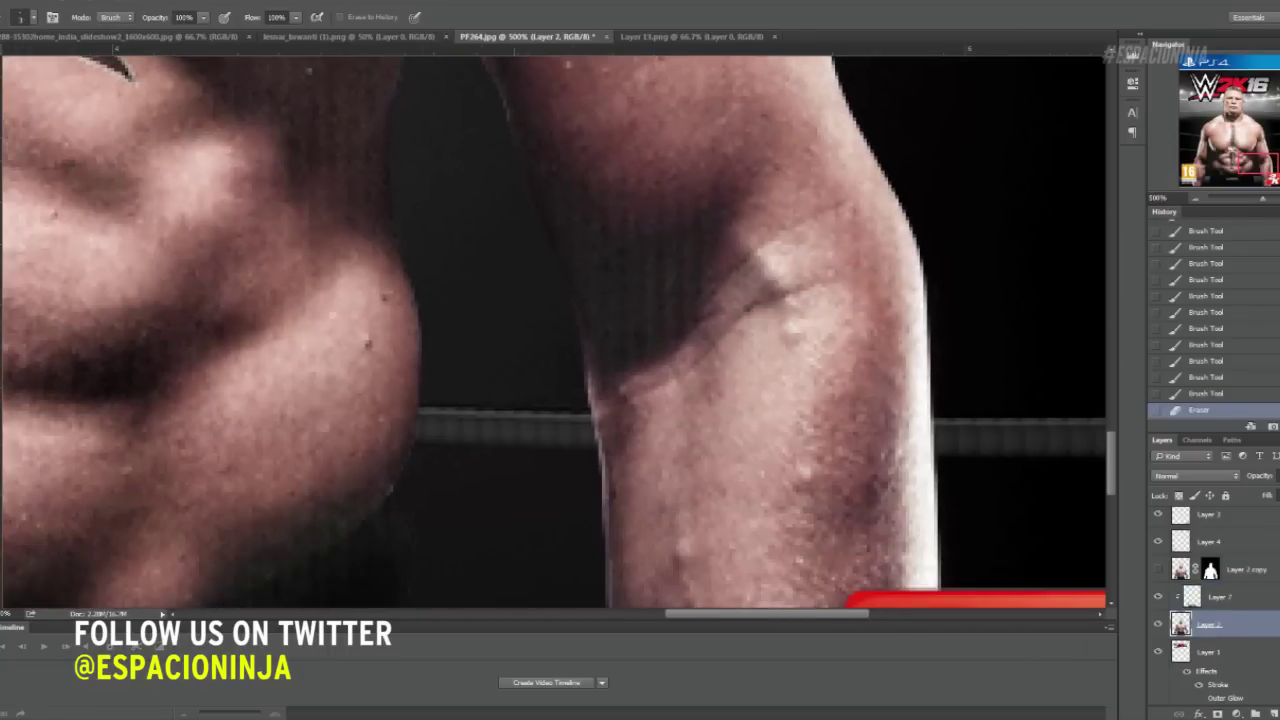
{"action": "key", "text": "alt+bracketright"}
Return to Lesnar's Layer 2 and resize the eraser for work around the face
{"action": "key", "text": "ctrl+1"}
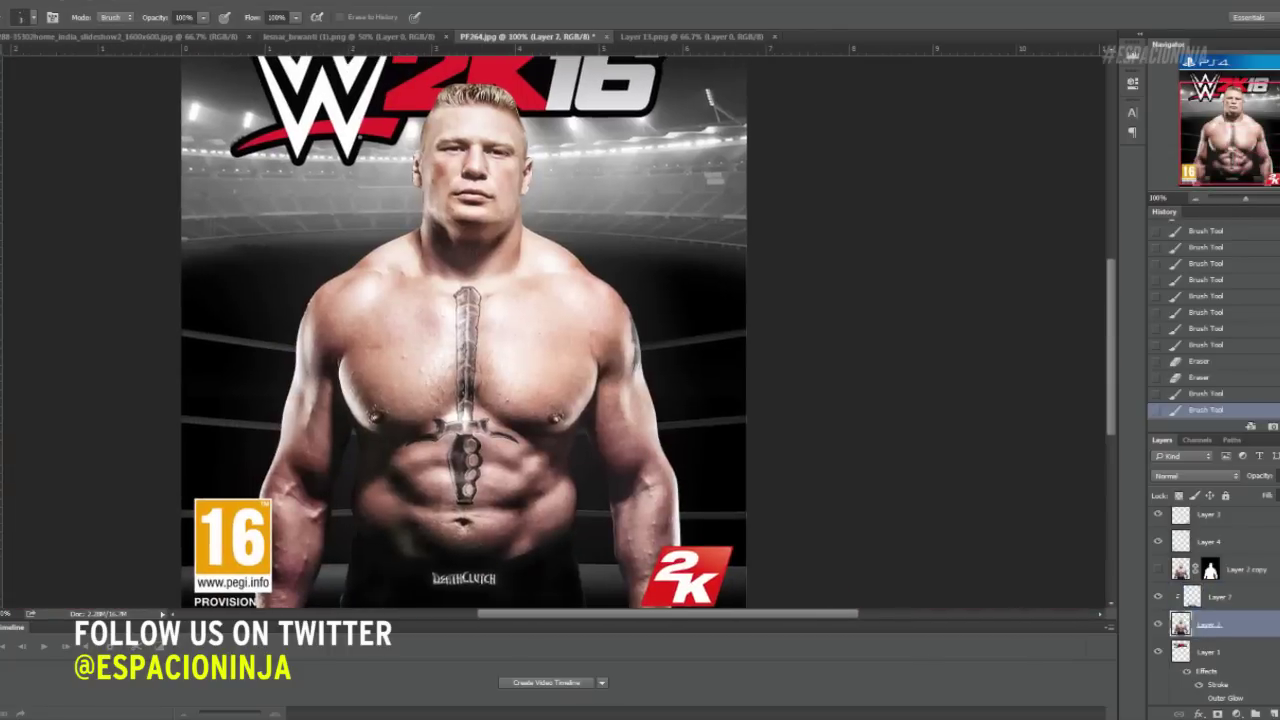
{"action": "key", "text": "alt+bracketleft"}
{"action": "scroll", "coordinate": [430, 150], "scroll_direction": "up", "scroll_amount": 5}
{"action": "right_click", "coordinate": [514, 306]}
{"action": "key", "text": "Escape"}
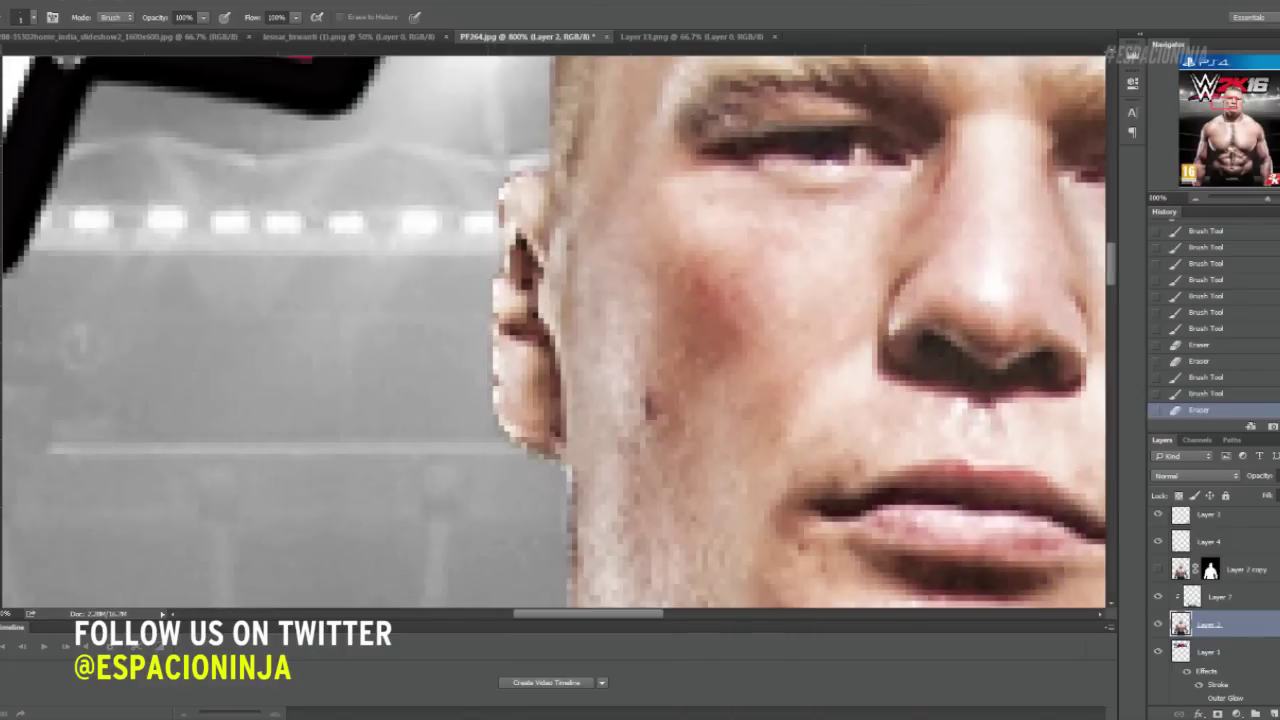
Erase the background fringe beside the ear, along the side of the head and forehead
{"action": "left_click_drag", "start_coordinate": [760, 380], "coordinate": [395, 255]}
{"action": "left_click", "coordinate": [180, 334]}
{"action": "left_click_drag", "start_coordinate": [760, 300], "coordinate": [425, 365]}
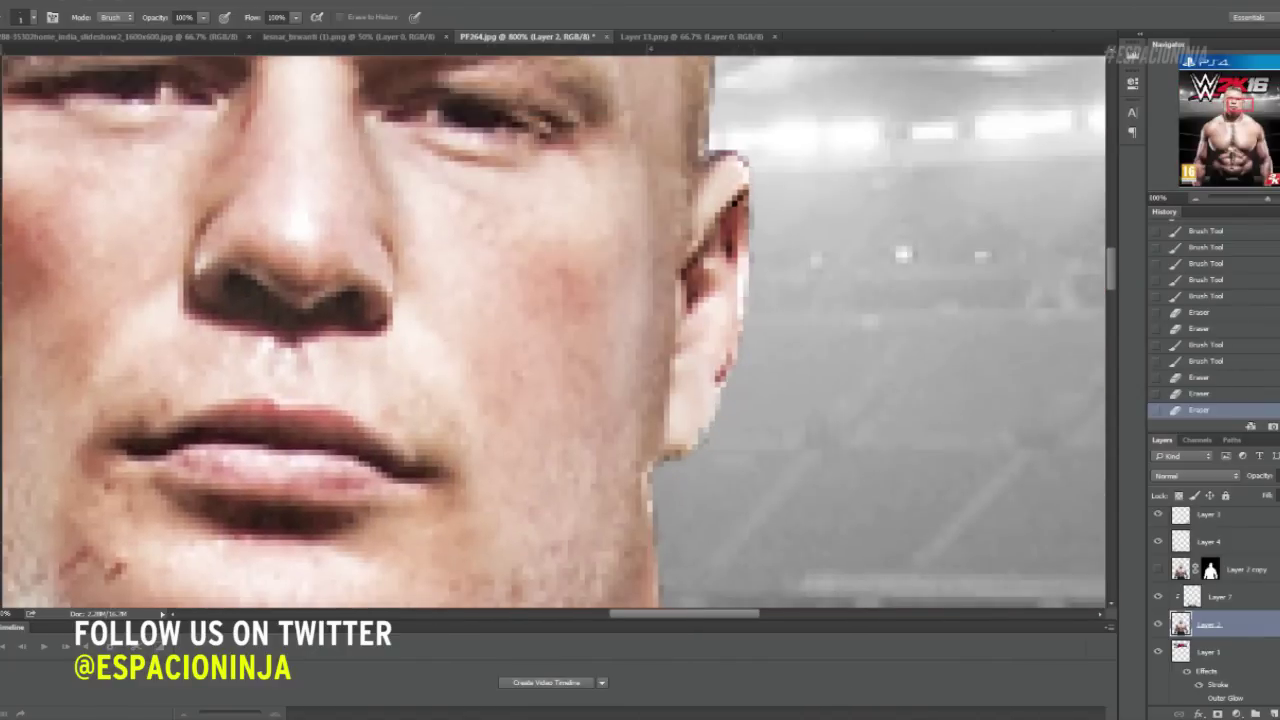
{"action": "left_click_drag", "start_coordinate": [600, 300], "coordinate": [410, 560]}
{"action": "left_click_drag", "start_coordinate": [620, 160], "coordinate": [790, 318]}
{"action": "right_click", "coordinate": [790, 318]}
{"action": "key", "text": "Escape"}
{"action": "left_click_drag", "start_coordinate": [680, 320], "coordinate": [712, 465]}
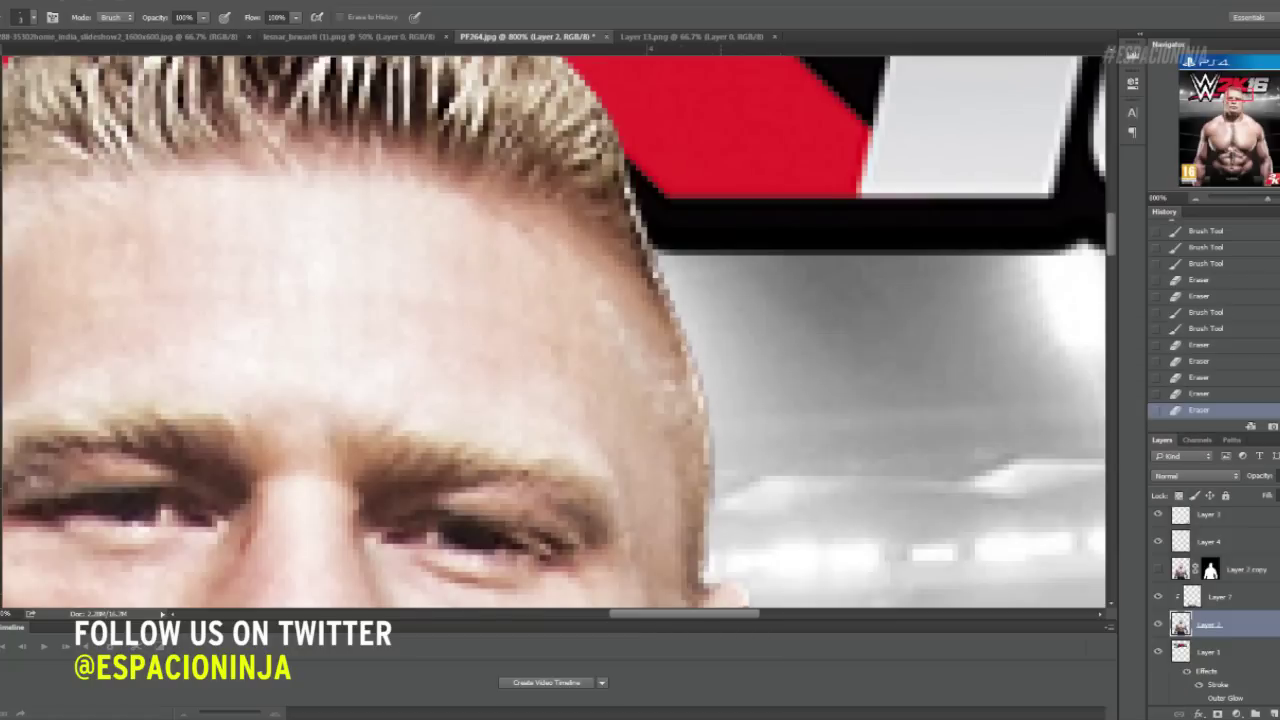
Tidy the top of the hair, then add a Color Balance adjustment layer
{"action": "left_click_drag", "start_coordinate": [630, 220], "coordinate": [980, 500]}
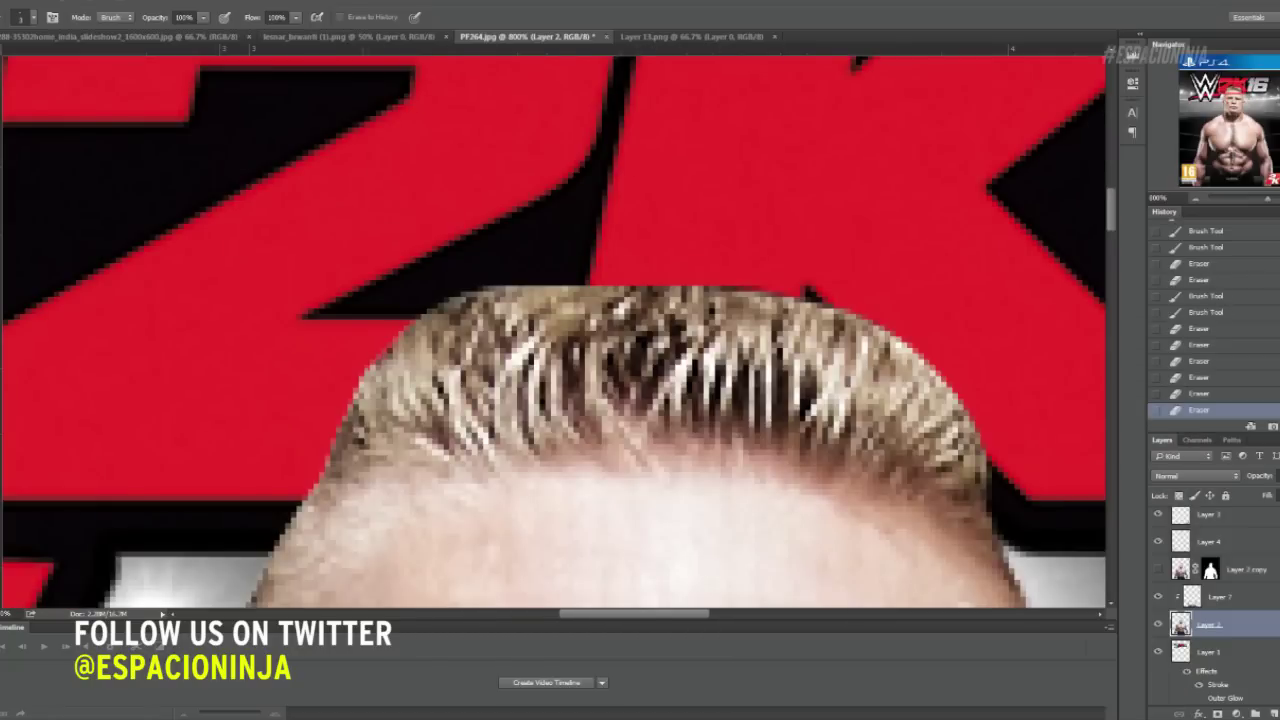
{"action": "left_click_drag", "start_coordinate": [640, 450], "coordinate": [655, 190]}
{"action": "key", "text": "ctrl+0"}
{"action": "scroll", "coordinate": [640, 330], "scroll_direction": "up", "scroll_amount": 5}
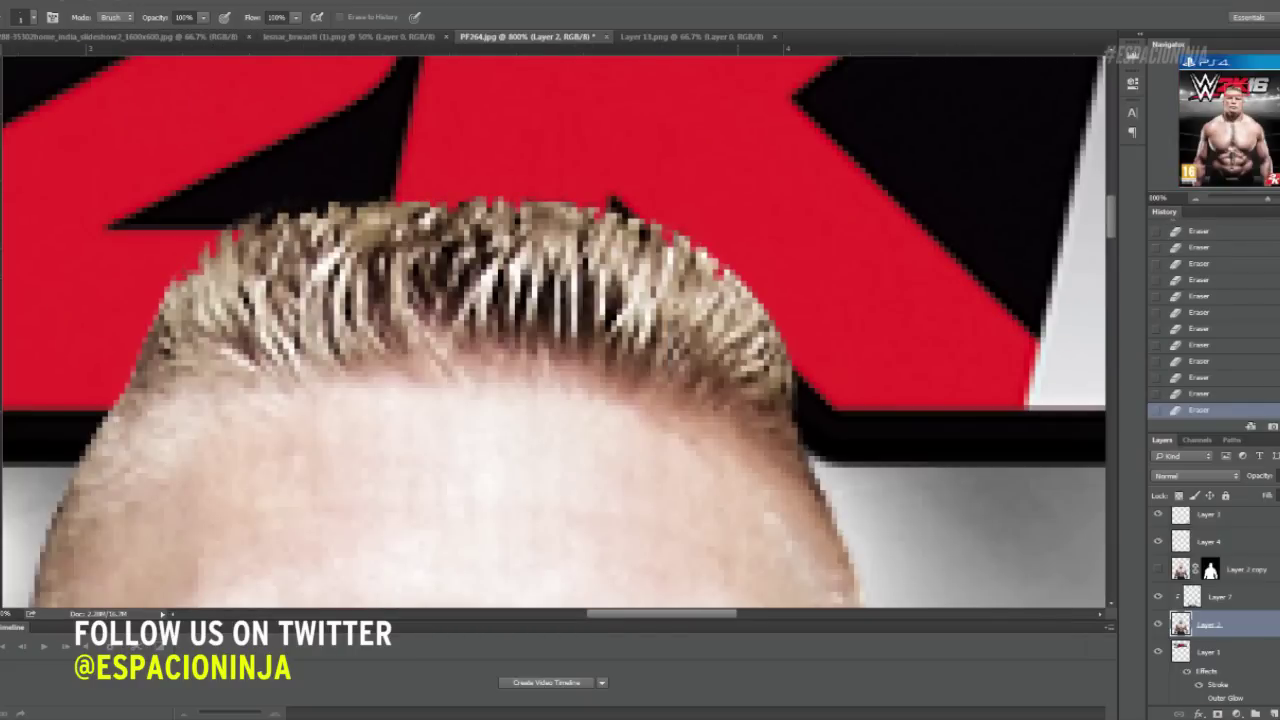
{"action": "key", "text": "ctrl+0"}
{"action": "key", "text": "ctrl+minus"}
{"action": "left_click", "coordinate": [1237, 713]}
Add a Color Balance adjustment layer with values -13 and -15
{"action": "left_click", "coordinate": [1200, 466]}
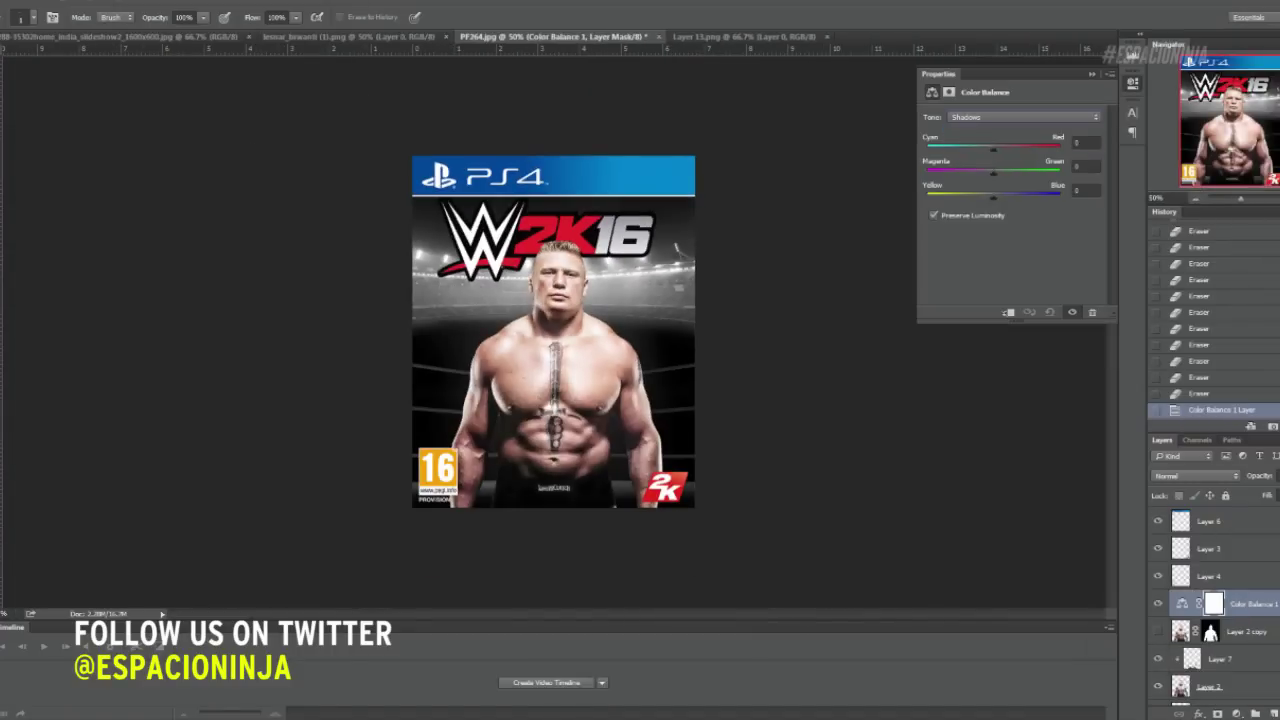
{"action": "type", "text": "-13"}
{"action": "key", "text": "Tab"}
{"action": "type", "text": "-15"}
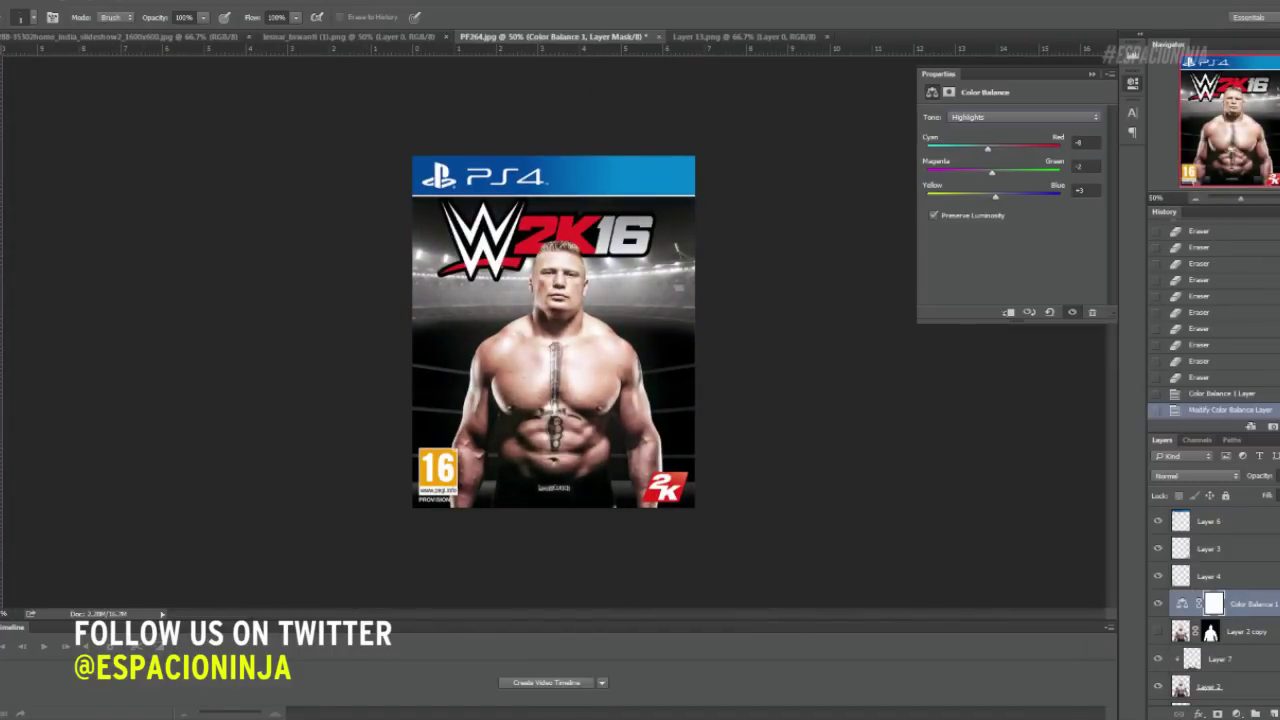
Paint the Color Balance mask black over the logo selection so the shift skips the logo
{"action": "left_click", "coordinate": [1181, 521], "text": "ctrl"}
{"action": "key", "text": "b"}
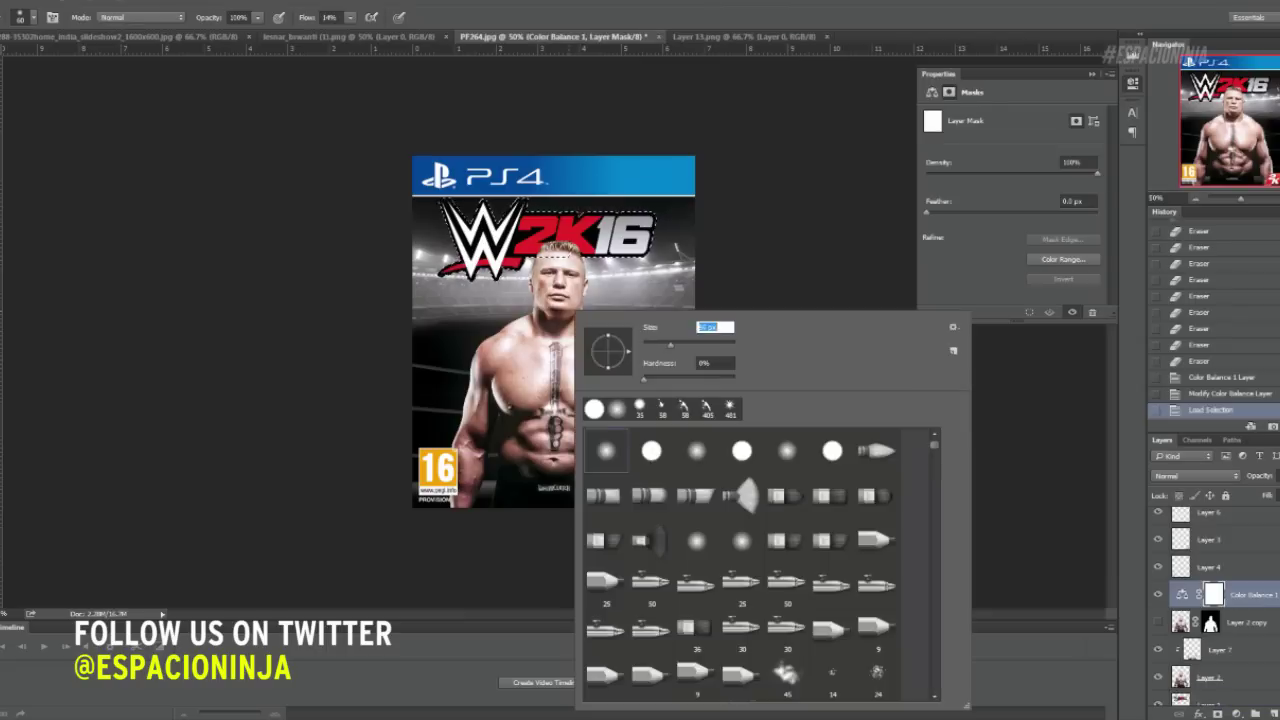
{"action": "right_click", "coordinate": [628, 245]}
{"action": "left_click_drag", "start_coordinate": [450, 230], "coordinate": [647, 234]}
{"action": "left_click_drag", "start_coordinate": [450, 260], "coordinate": [650, 260]}
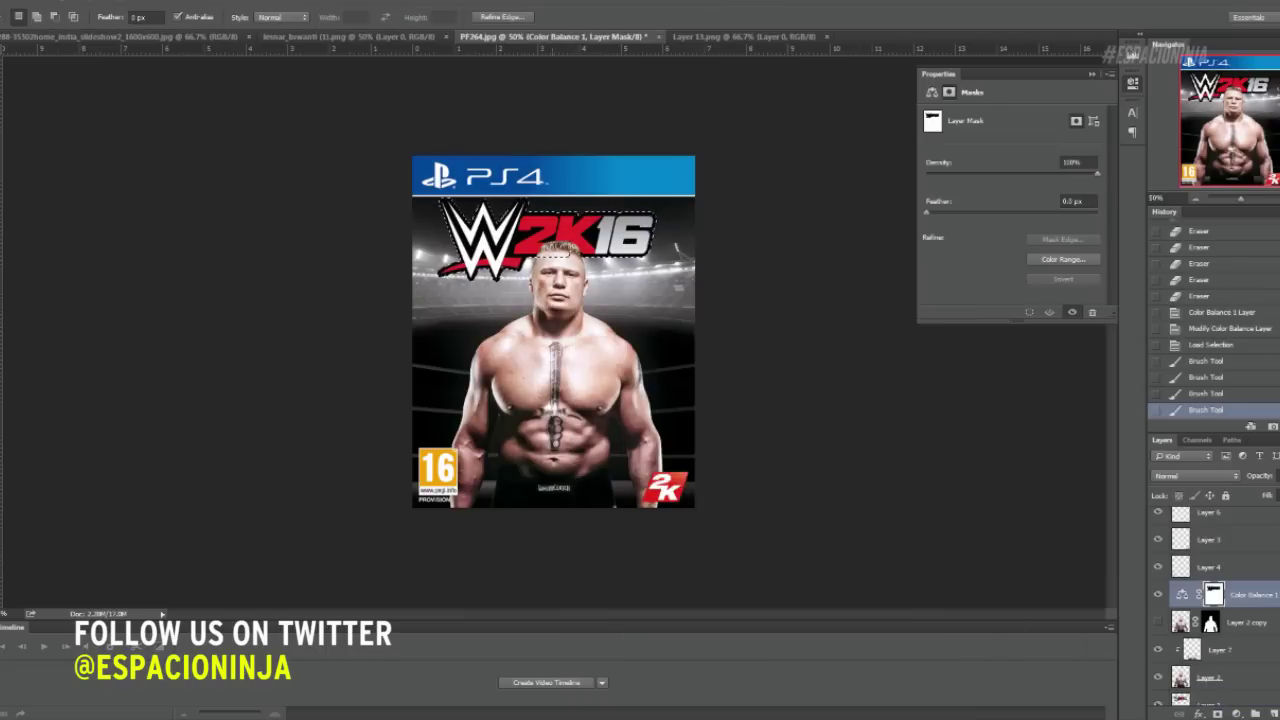
{"action": "key", "text": "m"}
Add a Color Lookup layer set to filmstock_50, discarding a trial Black & White adjustment
{"action": "left_click", "coordinate": [1237, 713]}
{"action": "key", "text": "Escape"}
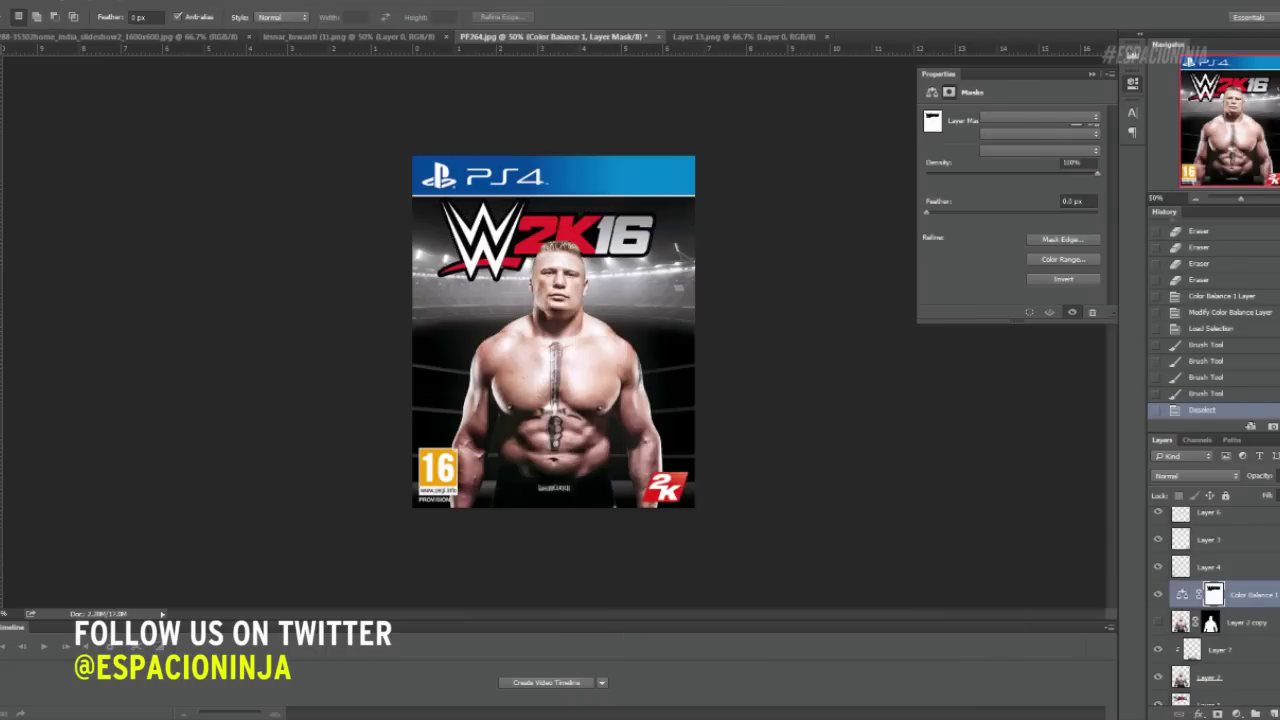
{"action": "left_click", "coordinate": [1040, 117]}
{"action": "key", "text": "Down"}
{"action": "key", "text": "Down"}
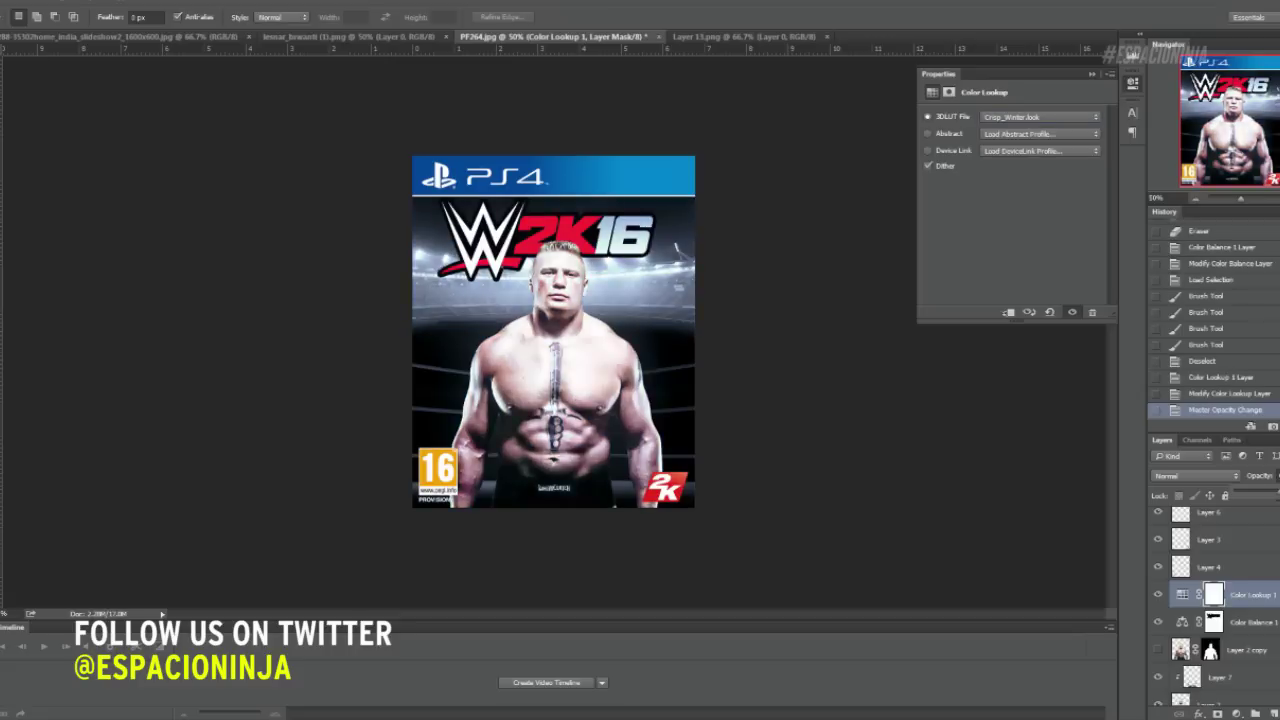
{"action": "key", "text": "Down"}
{"action": "key", "text": "Up"}
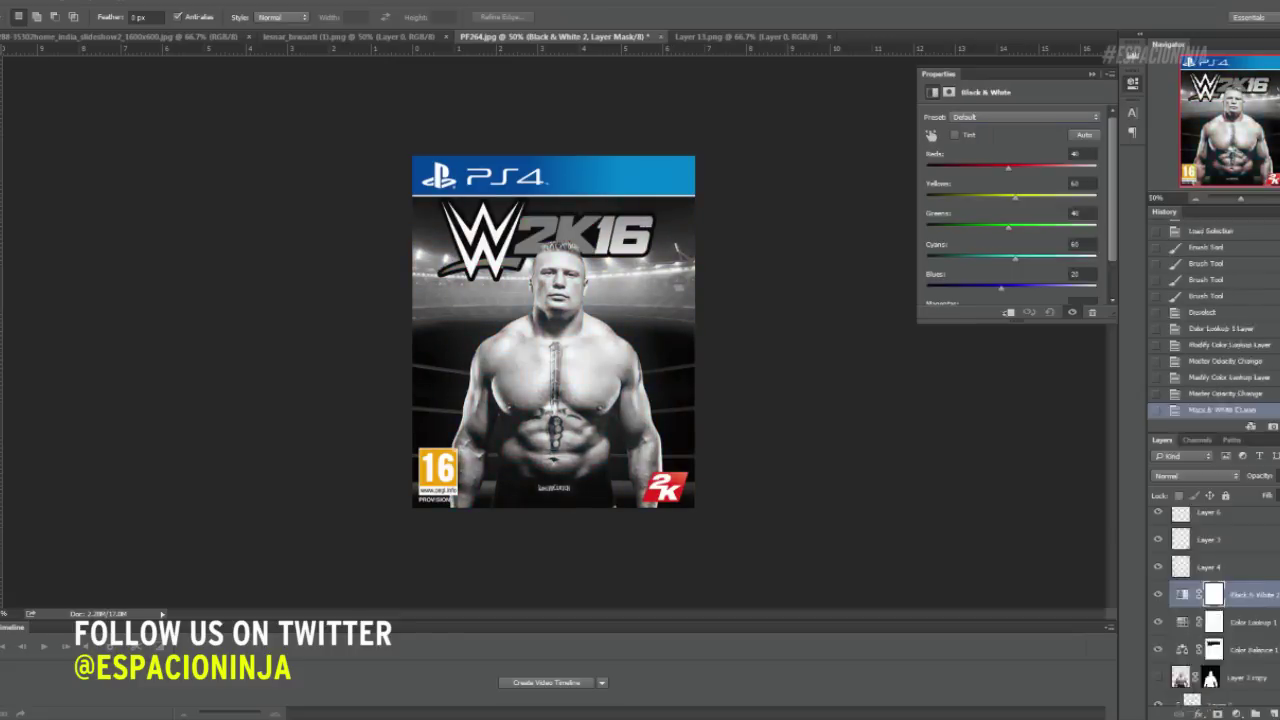
{"action": "key", "text": "ctrl+alt+g"}
{"action": "key", "text": "Delete"}
{"action": "key", "text": "Down"}
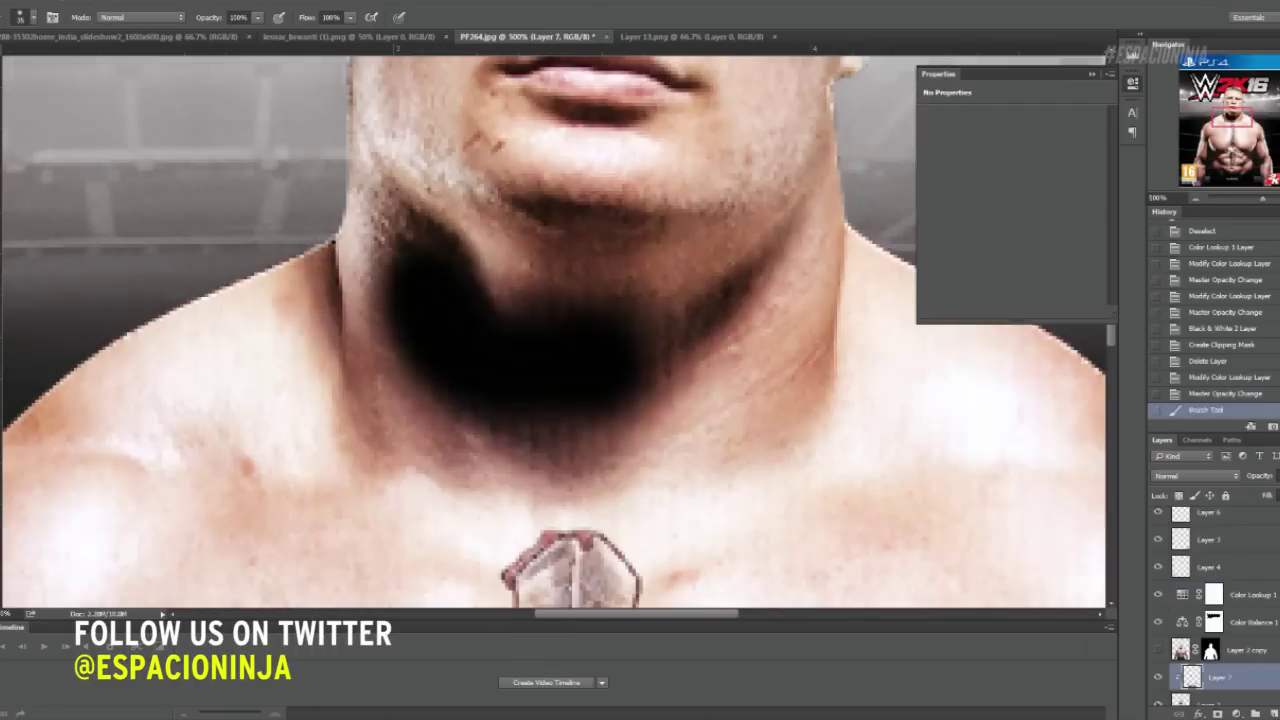
Undo the heavy dark stroke painted on the wrestler's neck
{"action": "key", "text": "ctrl+z"}
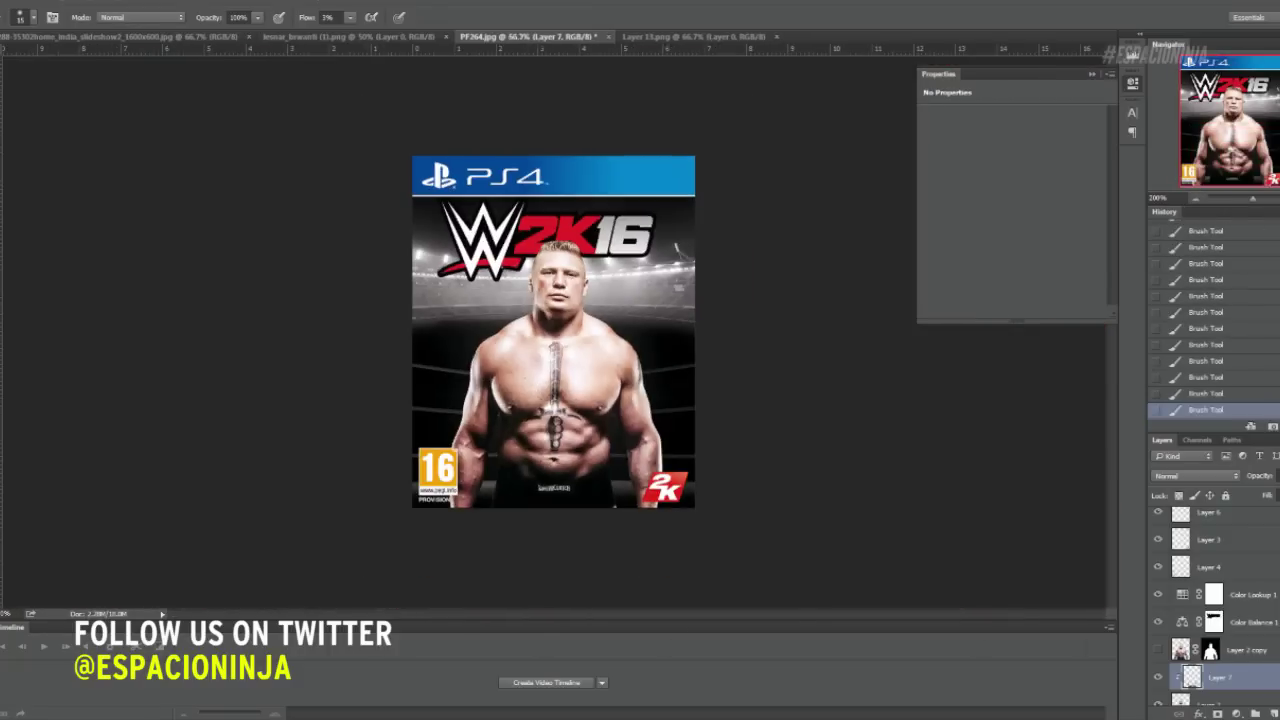
Burn the wrestler's face and neck on Layer 2 at 30% exposure
{"action": "key", "text": "3"}
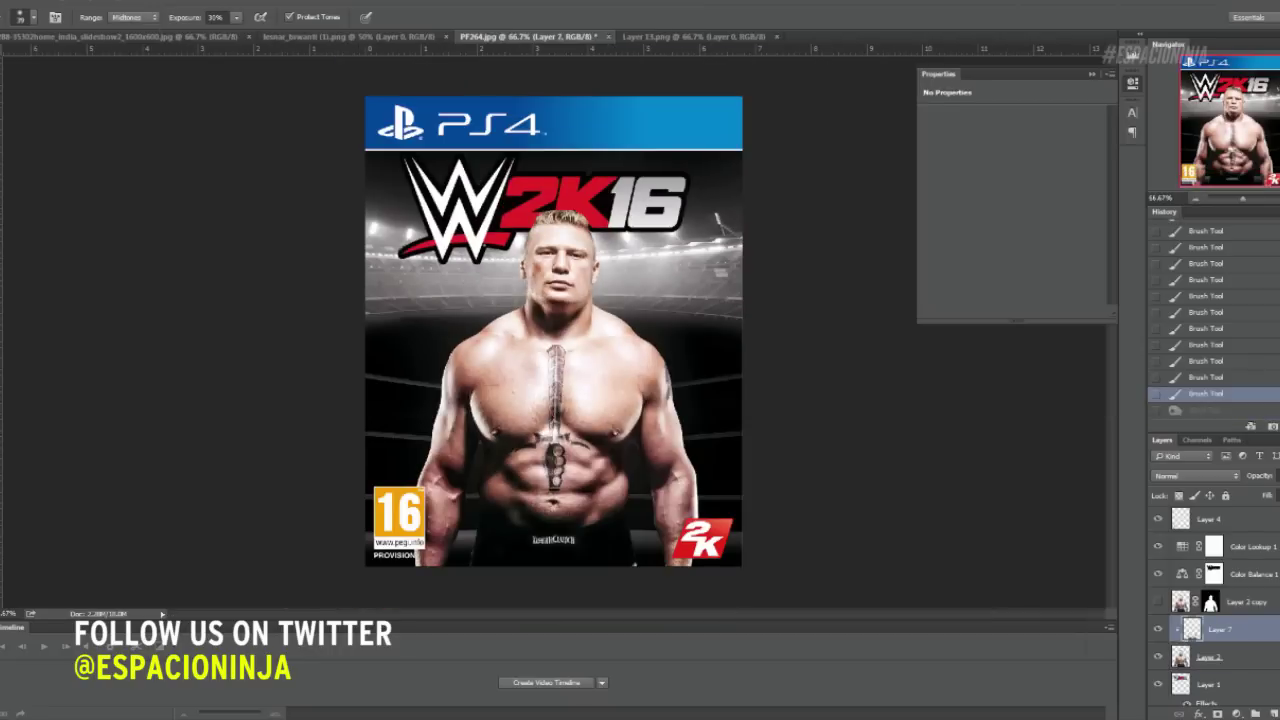
{"action": "left_click_drag", "start_coordinate": [534, 240], "coordinate": [545, 315]}
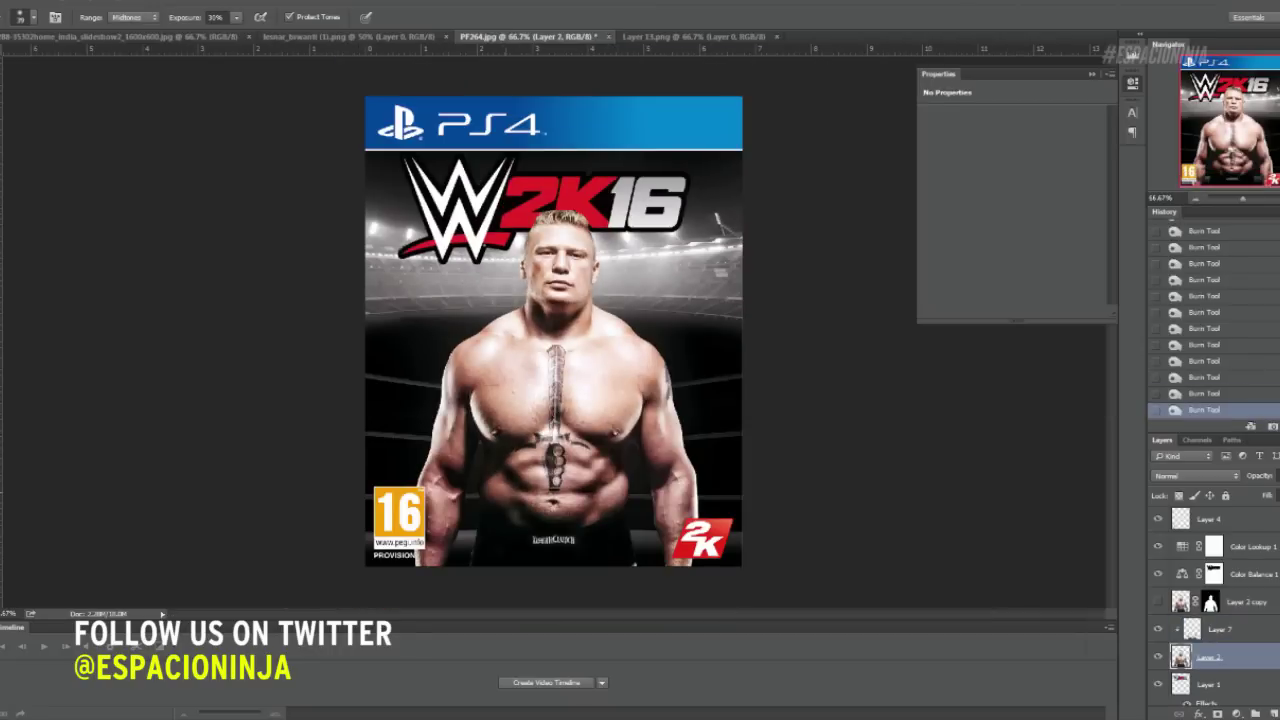